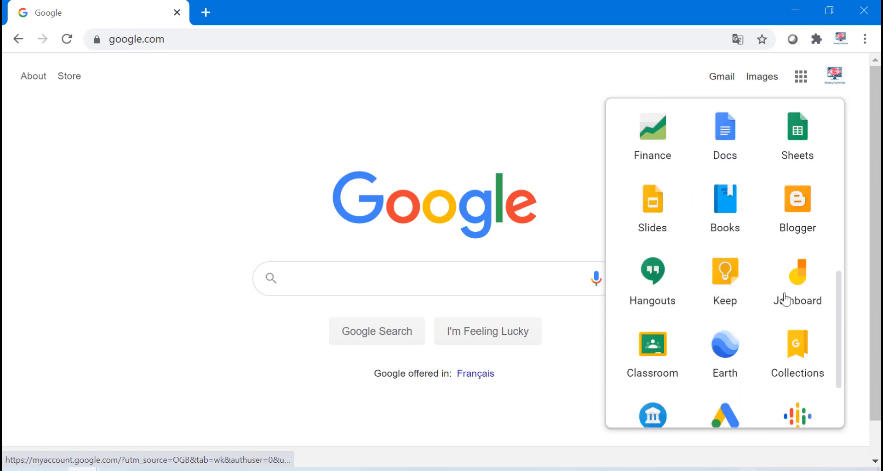
# Open Google Classroom and begin creating a class, accepting the notice about not using it at a school with students.
pyautogui.click(662, 279)
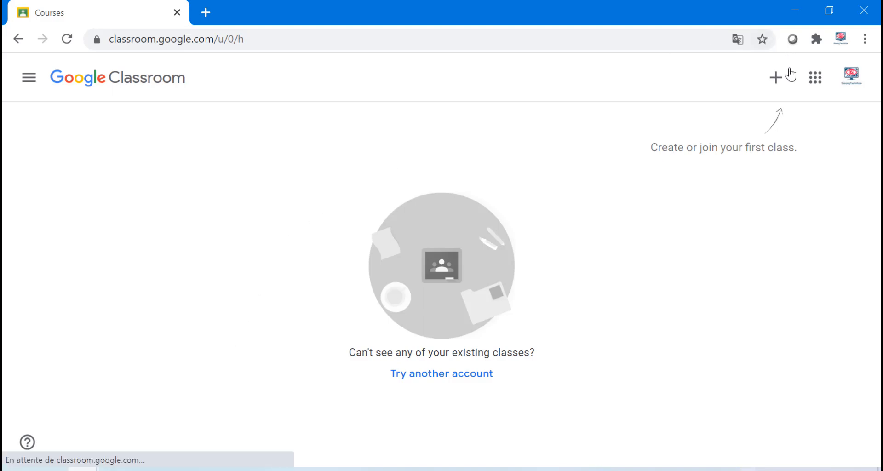
pyautogui.click(784, 85)
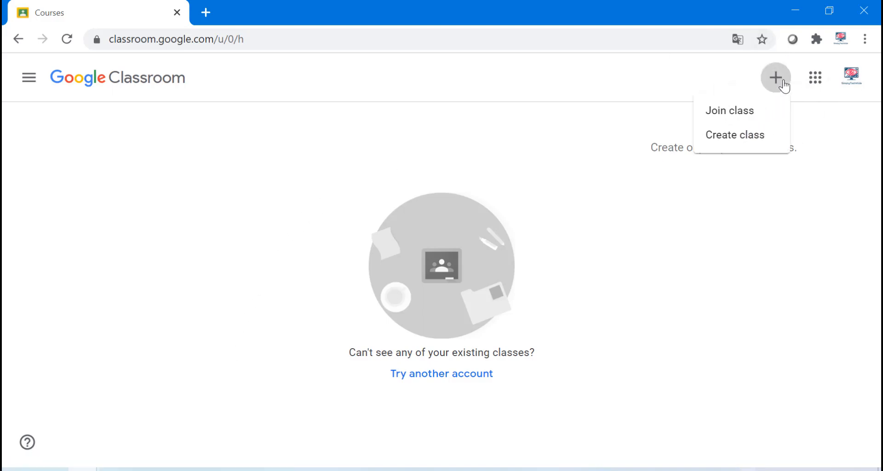
pyautogui.click(779, 142)
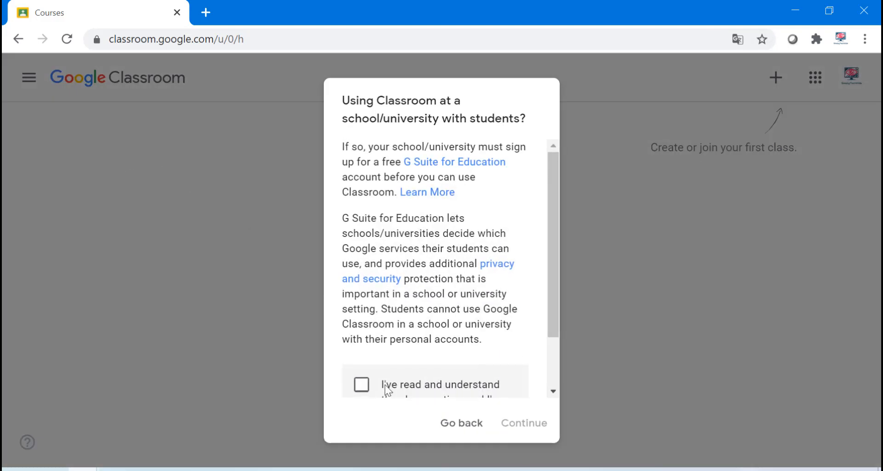
pyautogui.scroll(-2, 372, 368)
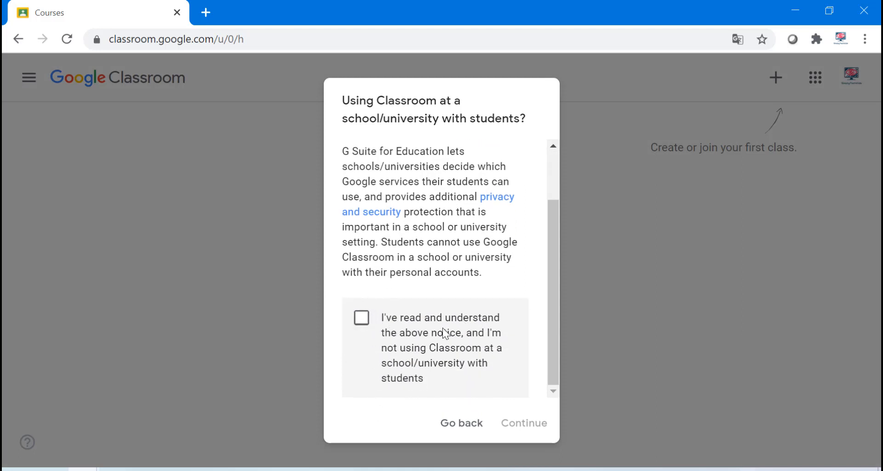
pyautogui.click(370, 326)
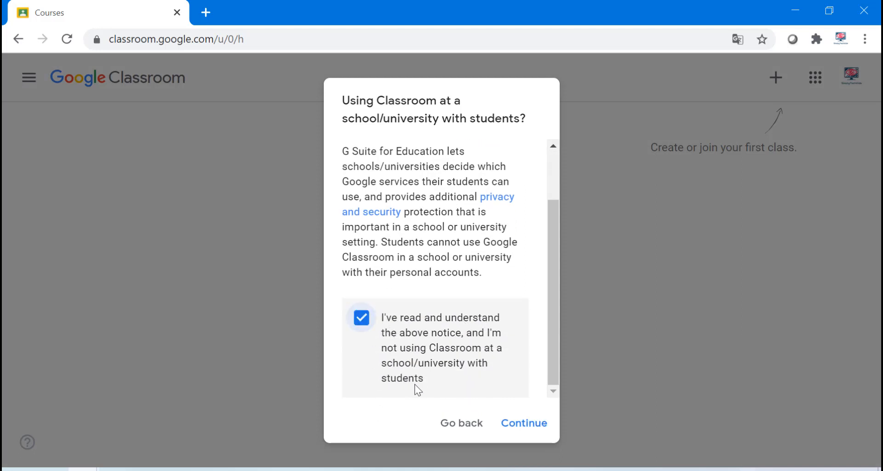
pyautogui.click(505, 422)
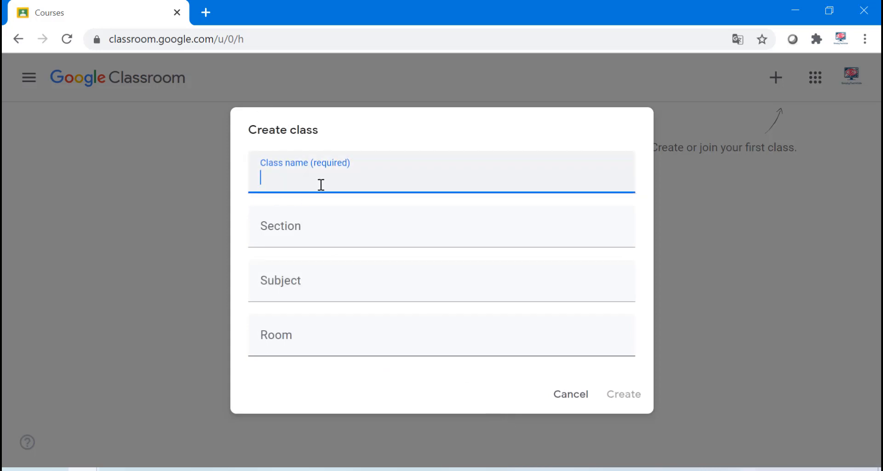
# Name the new class "Class" and create it.
pyautogui.write('Tut')
pyautogui.press('BackSpace')
pyautogui.press('BackSpace')
pyautogui.press('BackSpace')
pyautogui.write('Cl')
pyautogui.click(631, 394)
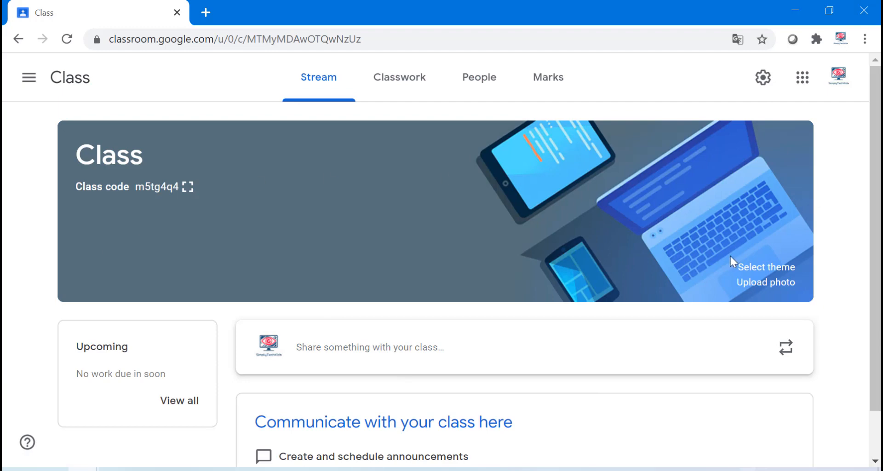
# Look over the class stream and its announcement form, then cancel the form without posting.
pyautogui.scroll(-1, 56, 184)
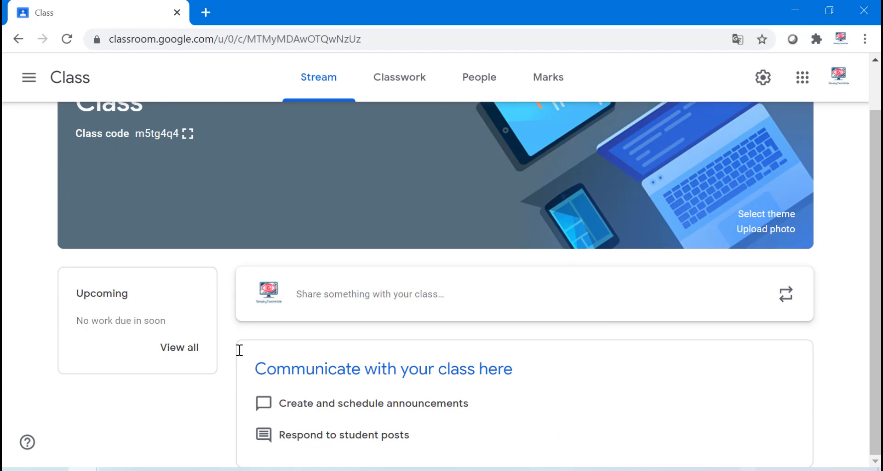
pyautogui.scroll(1, 156, 250)
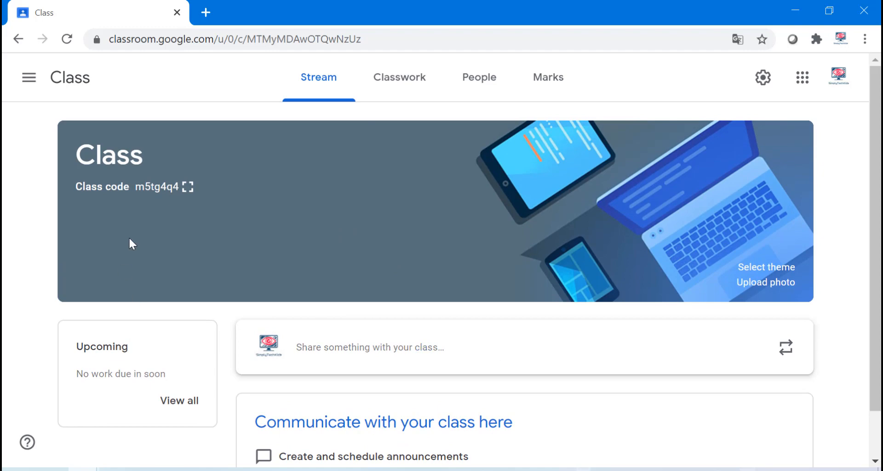
pyautogui.scroll(-1, 258, 285)
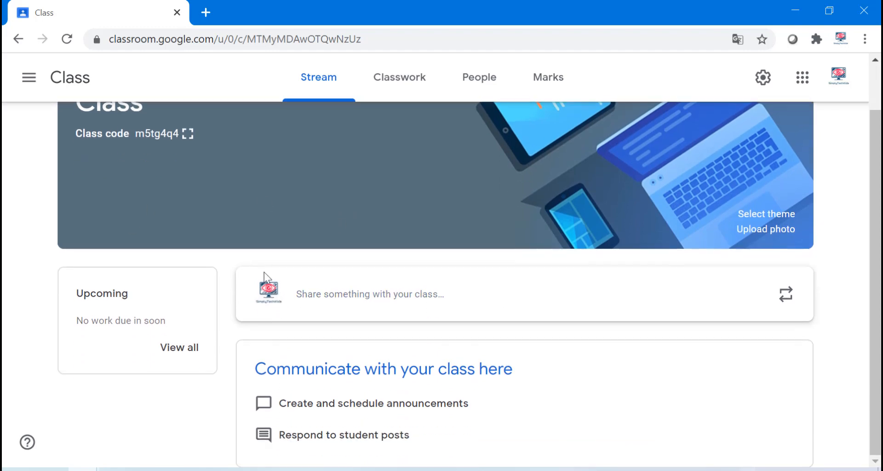
pyautogui.click(418, 301)
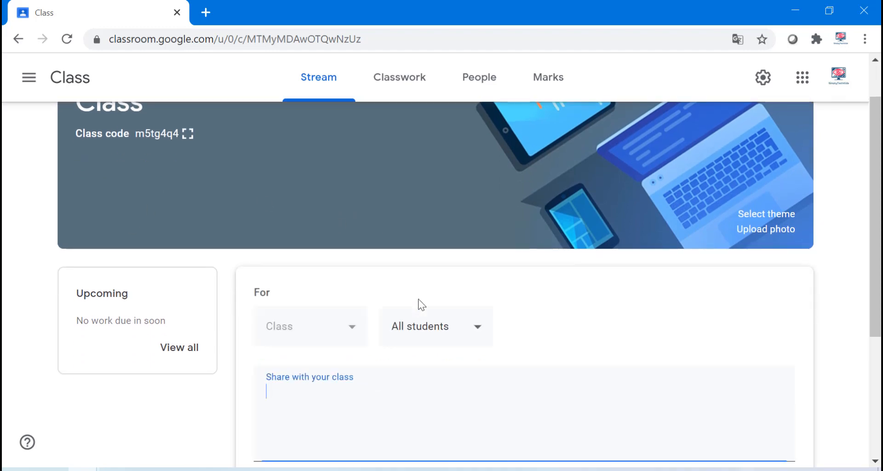
pyautogui.scroll(-3, 419, 294)
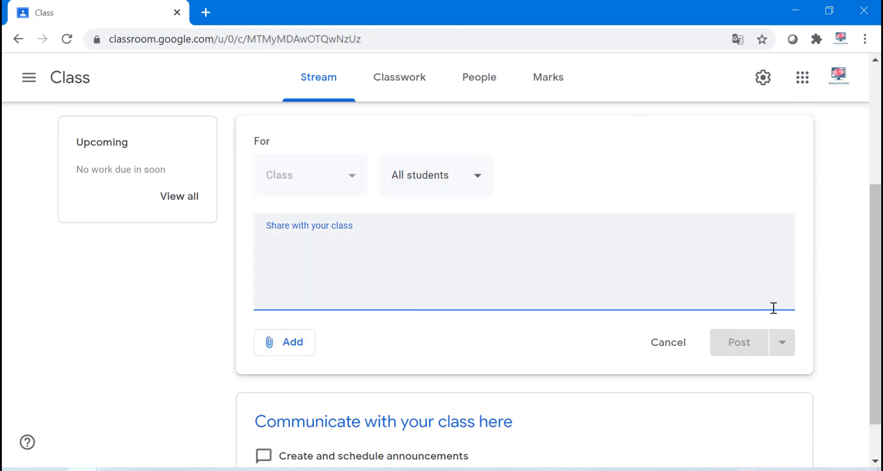
pyautogui.click(671, 348)
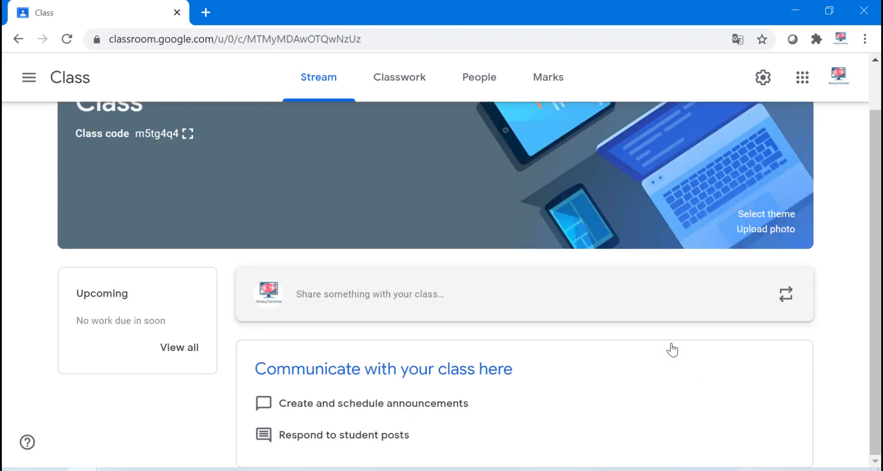
# Display the class code enlarged to full size, then close the enlarged view.
pyautogui.scroll(1, 202, 336)
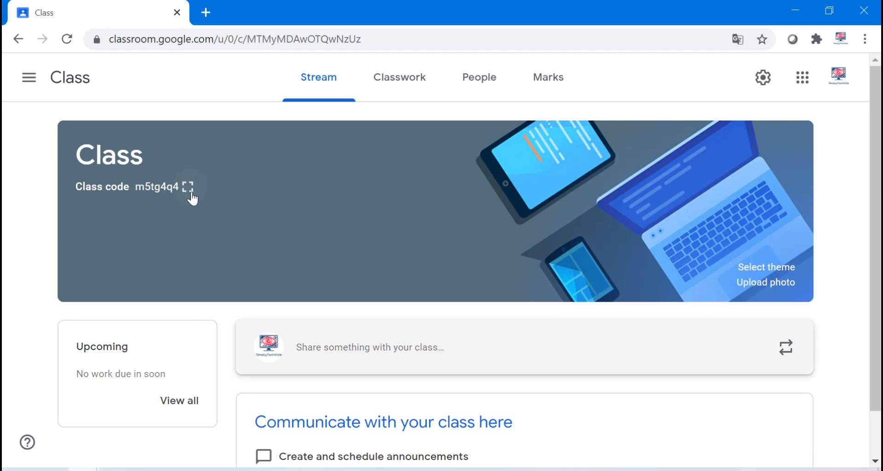
pyautogui.click(188, 187)
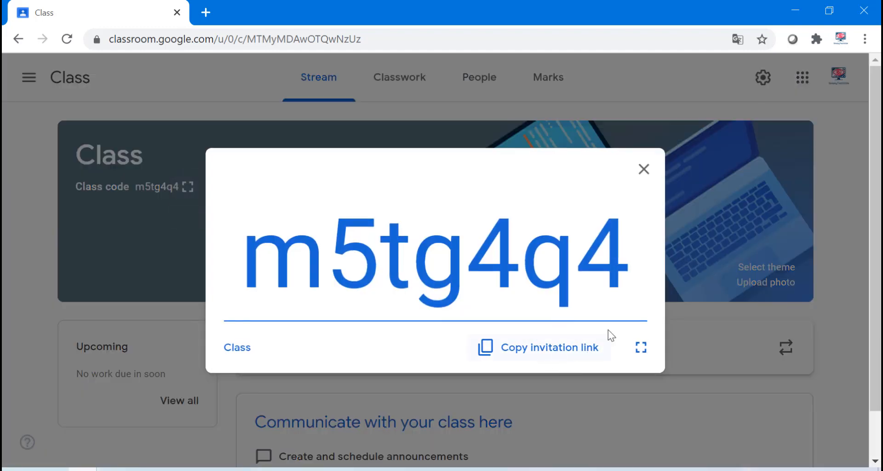
pyautogui.click(643, 349)
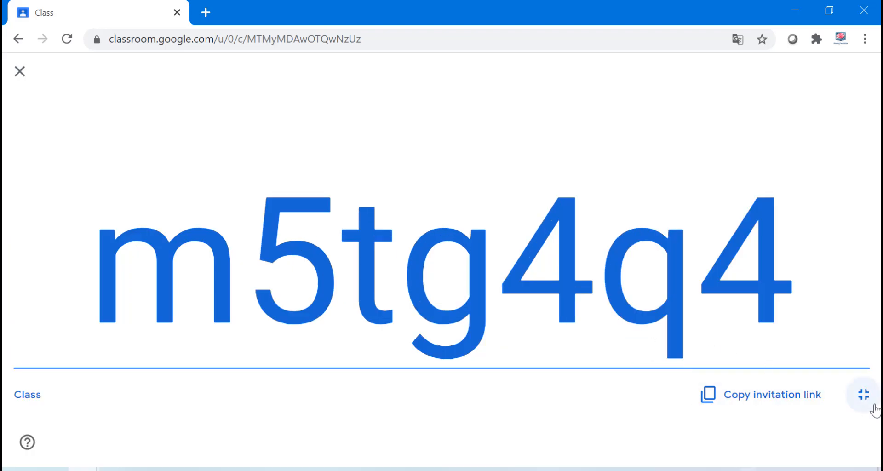
pyautogui.click(864, 395)
pyautogui.click(831, 306)
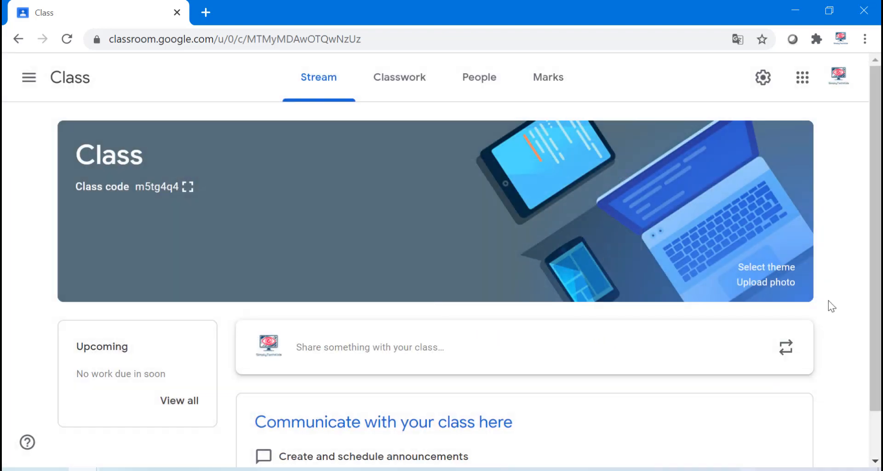
# Browse the class theme gallery's English & History, Maths & Science, Other and Arts categories, then leave without choosing a theme.
pyautogui.click(773, 269)
pyautogui.click(305, 159)
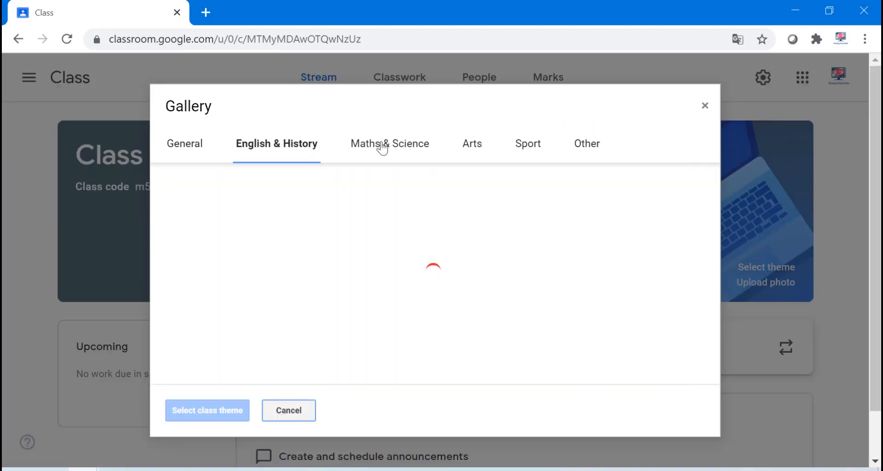
pyautogui.click(412, 146)
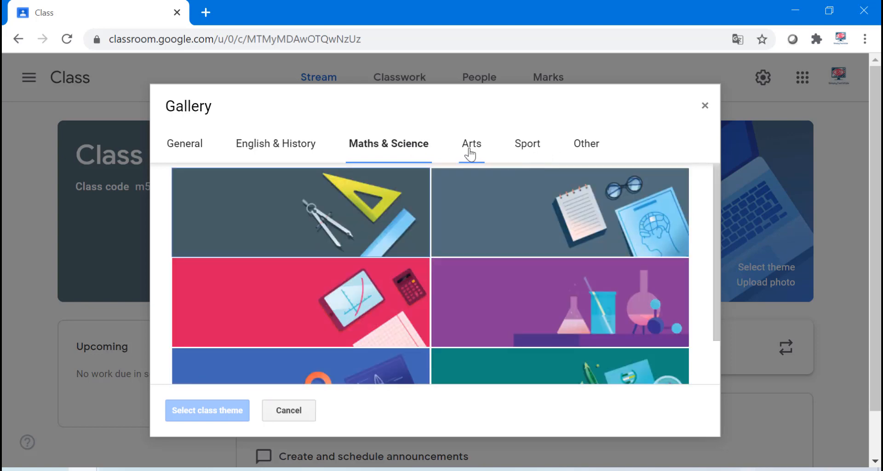
pyautogui.click(583, 145)
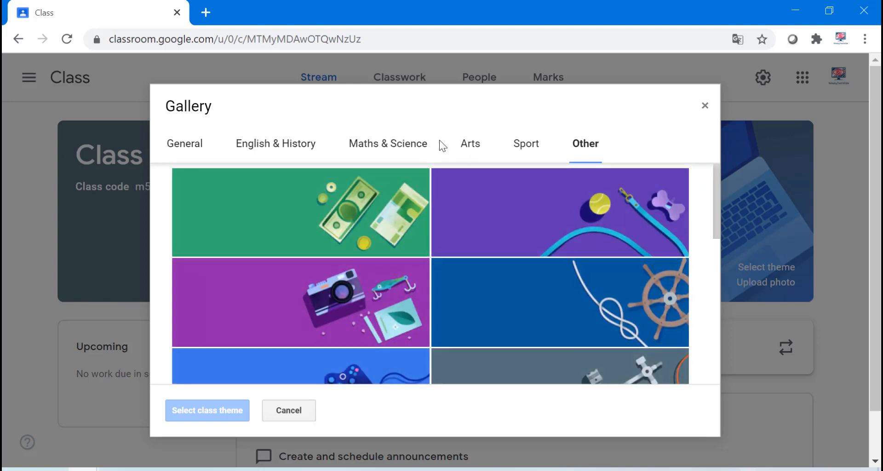
pyautogui.click(462, 143)
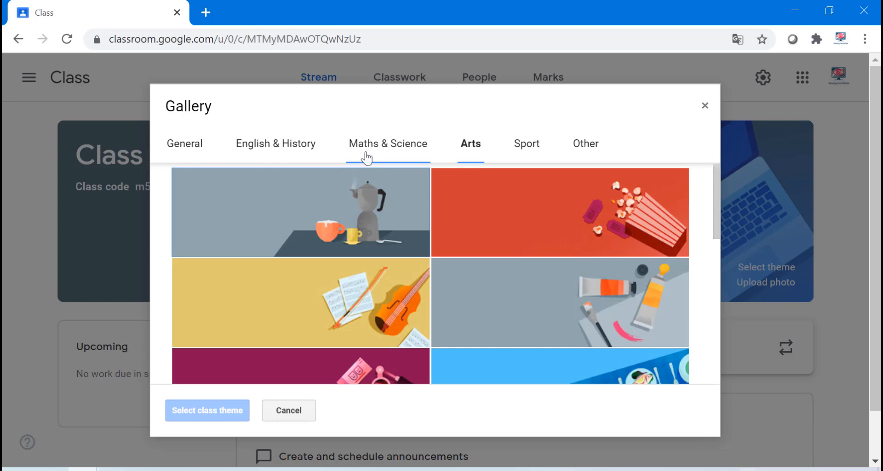
pyautogui.click(364, 157)
pyautogui.click(286, 150)
pyautogui.click(266, 364)
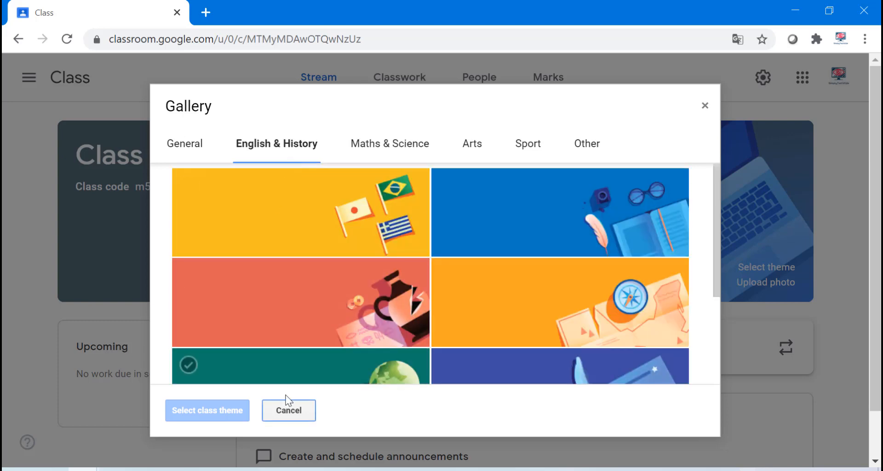
pyautogui.click(289, 410)
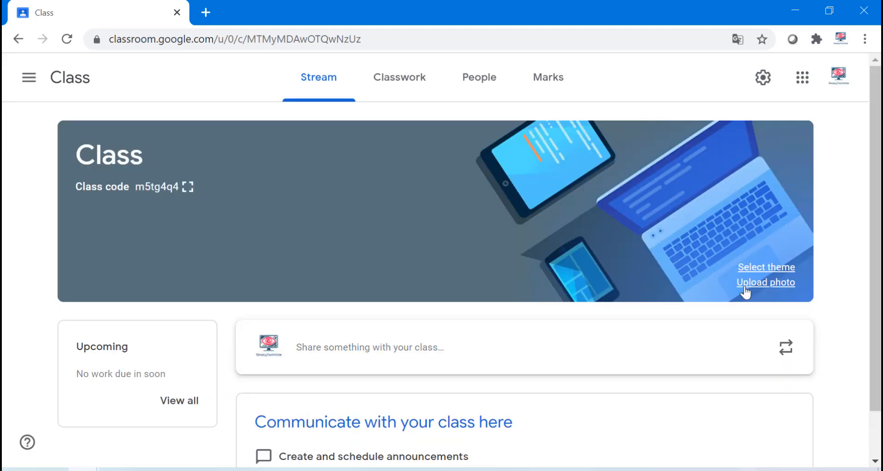
# Review the Classwork page and the teacher and student lists on the People page.
pyautogui.click(378, 85)
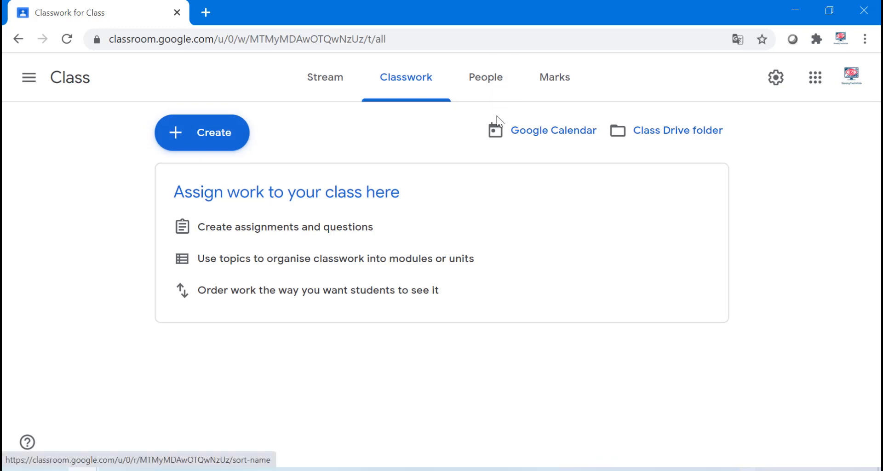
pyautogui.click(487, 77)
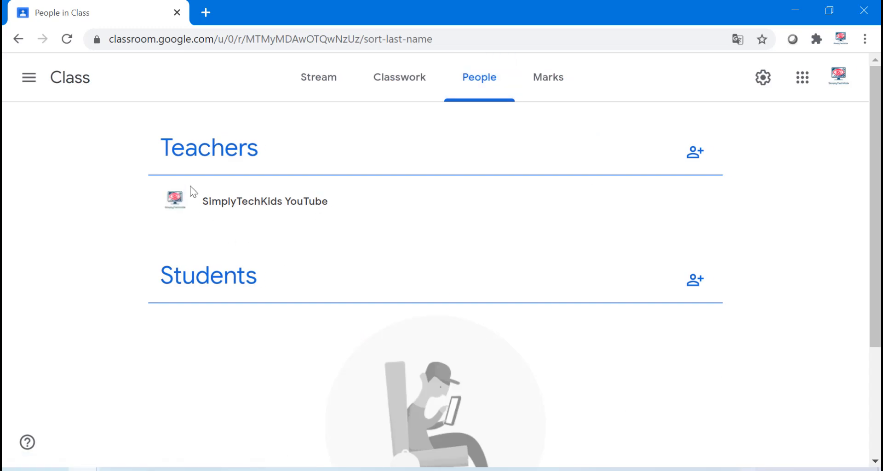
pyautogui.moveTo(165, 198); pyautogui.dragTo(315, 195)
pyautogui.click(317, 195)
pyautogui.scroll(-3, 270, 274)
pyautogui.scroll(3, 269, 272)
# View the invitation forms for teachers and for students, cancelling each without inviting anyone.
pyautogui.click(707, 163)
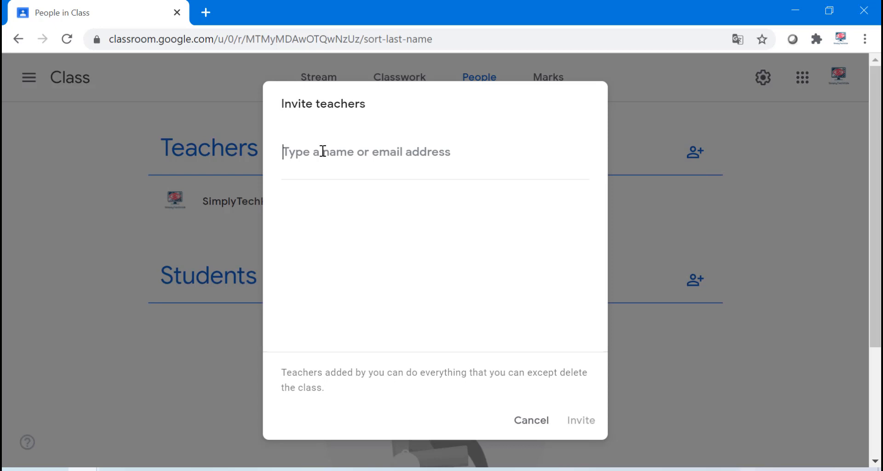
pyautogui.click(514, 421)
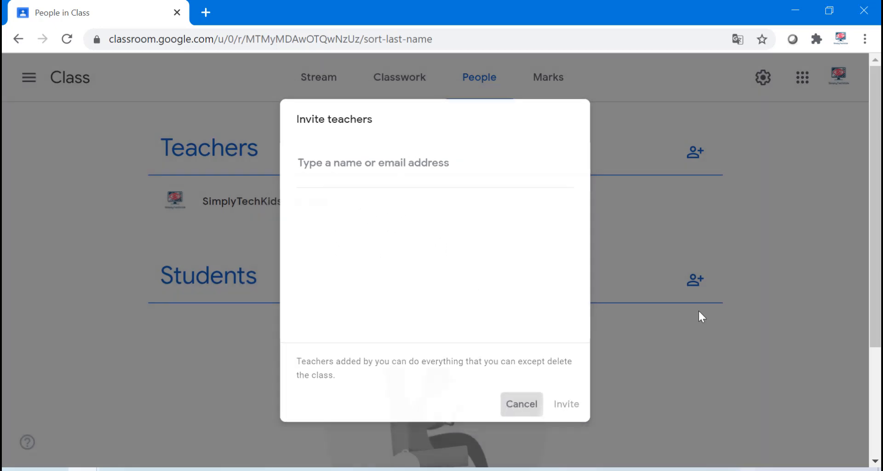
pyautogui.click(695, 281)
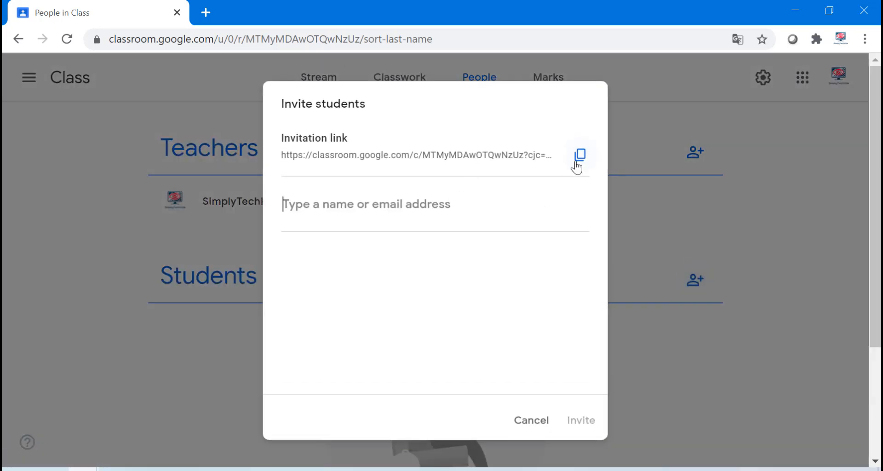
pyautogui.click(525, 420)
# Return to the Stream page to show the class code at full size, then view the Marks page.
pyautogui.click(319, 82)
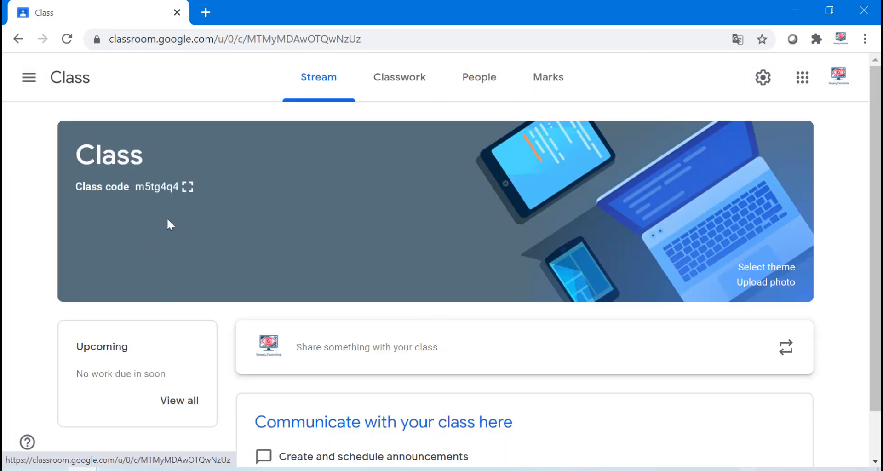
pyautogui.click(188, 187)
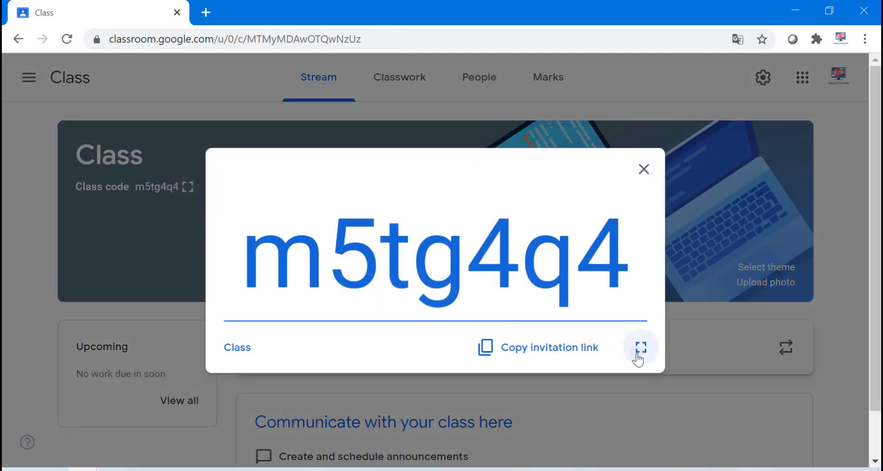
pyautogui.click(640, 347)
pyautogui.click(18, 69)
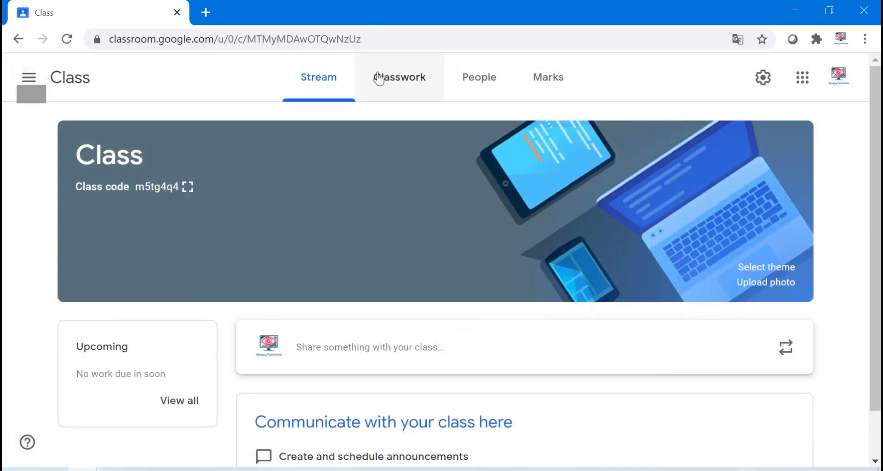
pyautogui.click(524, 76)
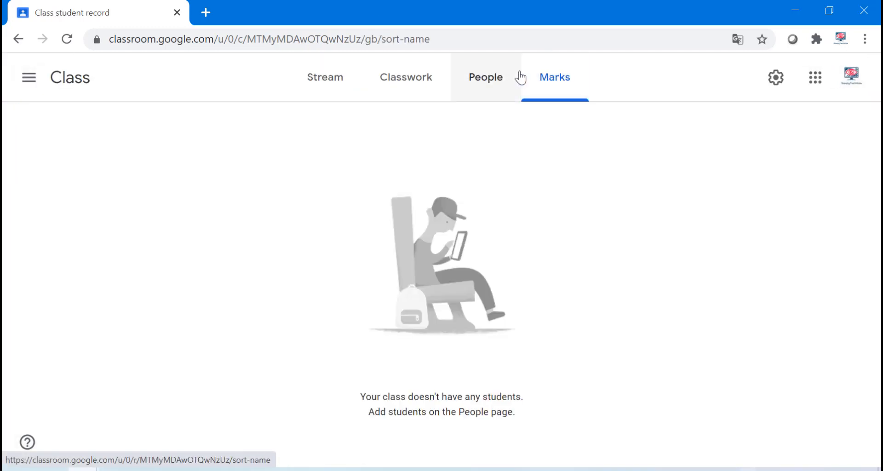
# Start a new assignment on the Classwork page titled "Work" with the instructions "Do that.".
pyautogui.click(420, 98)
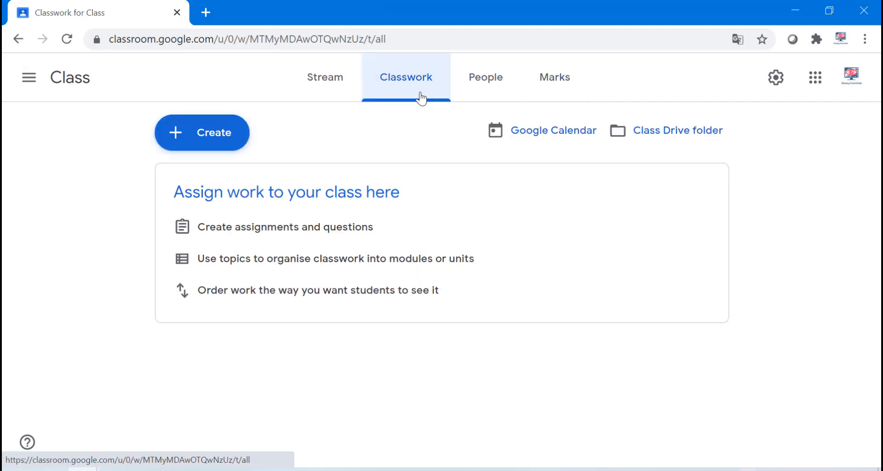
pyautogui.click(214, 151)
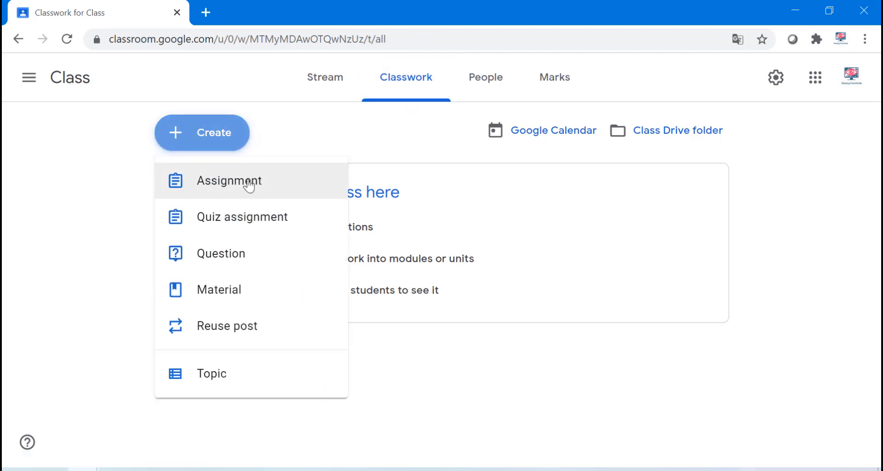
pyautogui.click(248, 183)
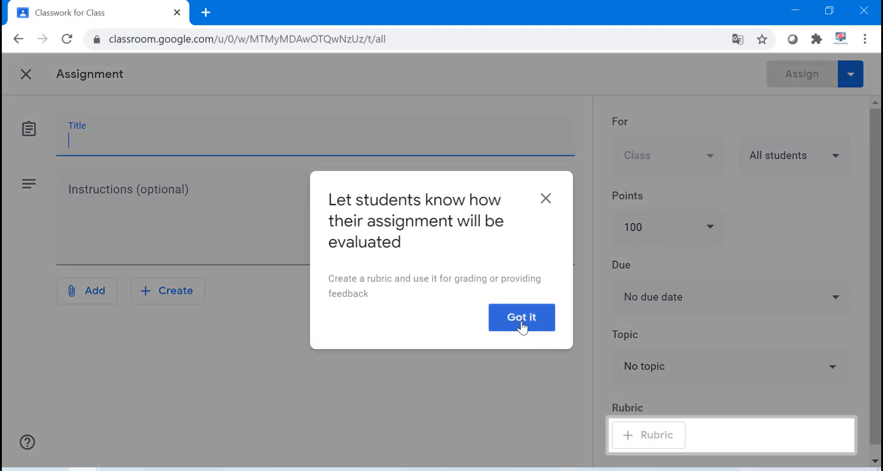
pyautogui.click(521, 323)
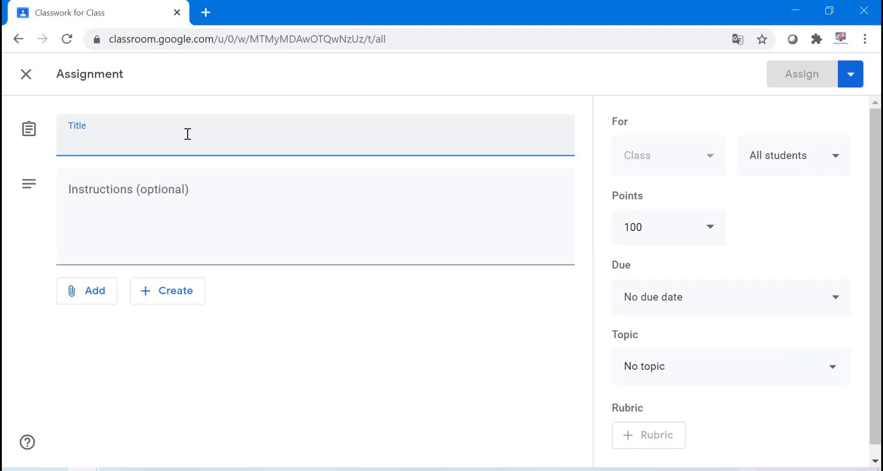
pyautogui.write('Work')
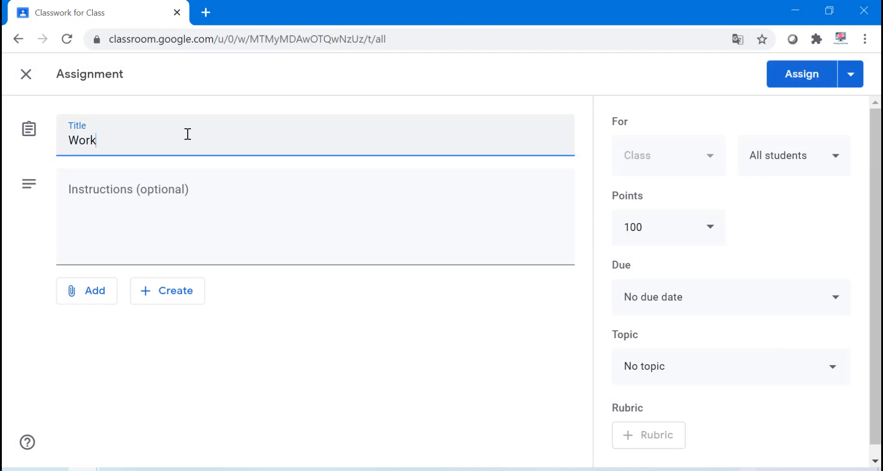
pyautogui.click(171, 224)
pyautogui.write('A')
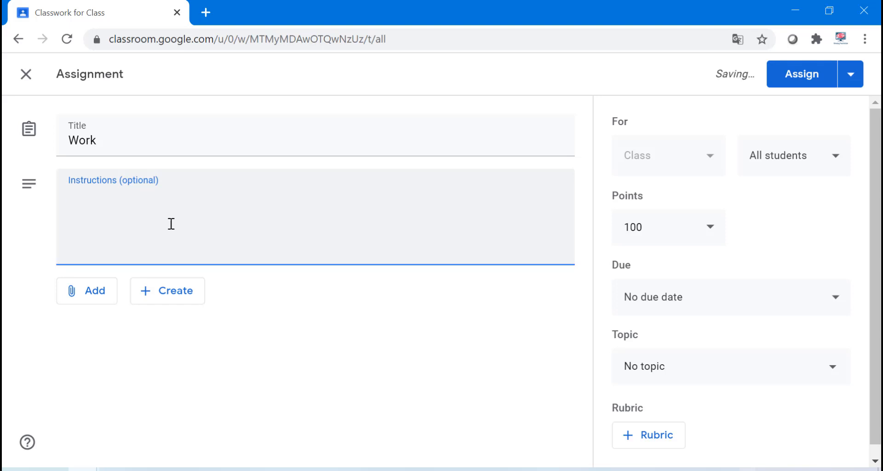
pyautogui.write('Do that.')
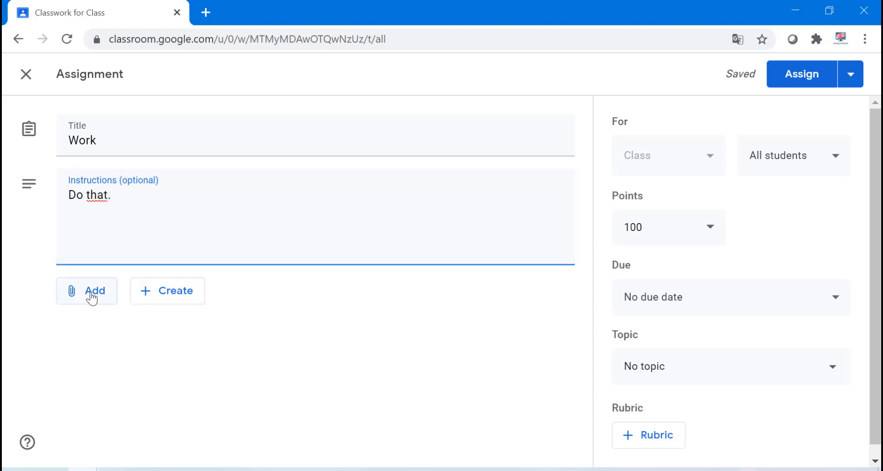
# Review the assignment's file creation types, student selection and points options without changing any of them.
pyautogui.click(151, 289)
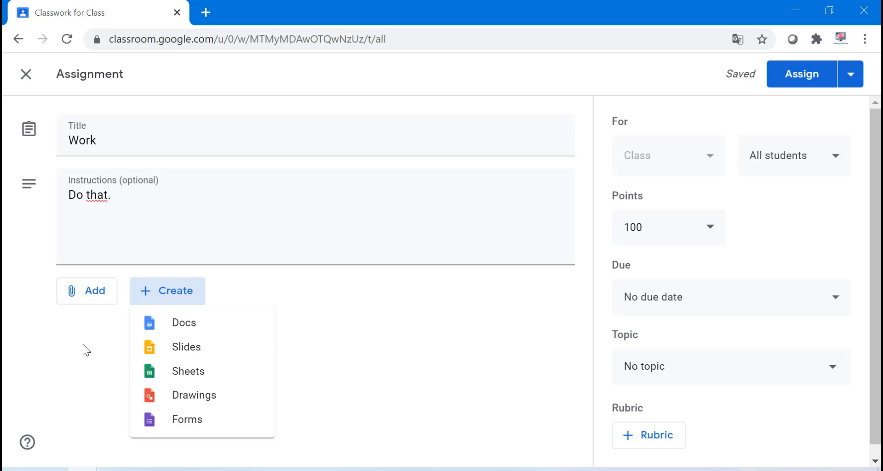
pyautogui.click(4, 365)
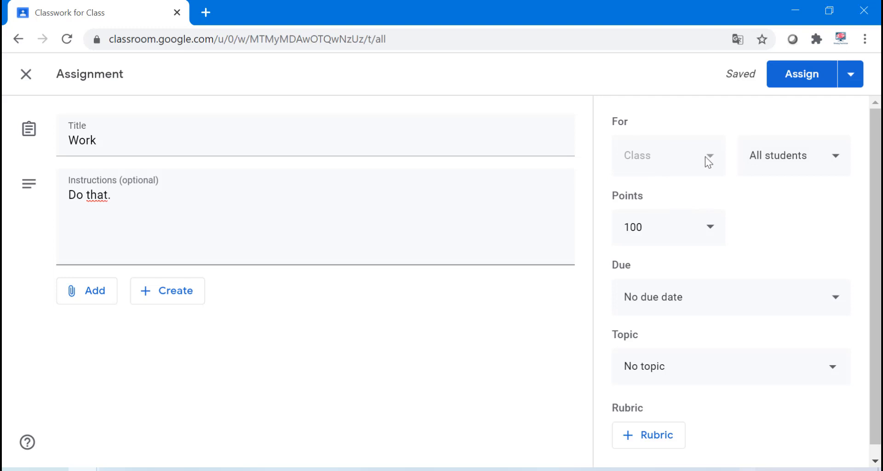
pyautogui.click(779, 173)
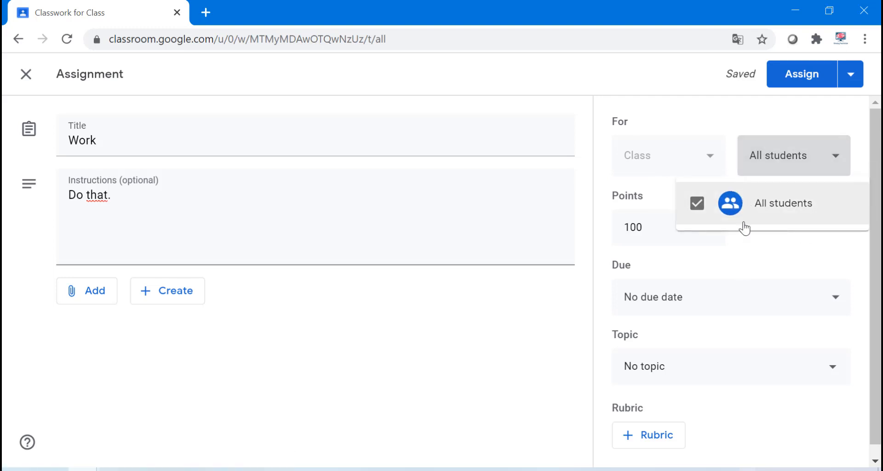
pyautogui.click(738, 267)
pyautogui.click(703, 227)
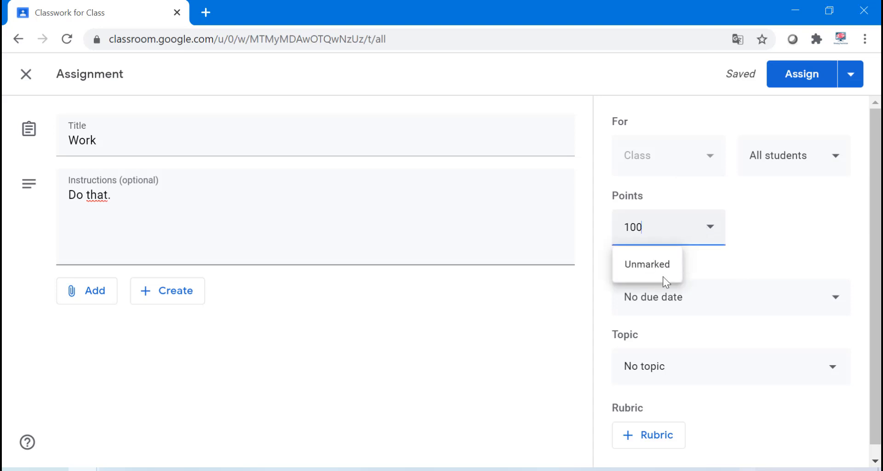
pyautogui.click(718, 274)
# Set the Work assignment's due date to tomorrow, leaving the time unspecified.
pyautogui.click(719, 290)
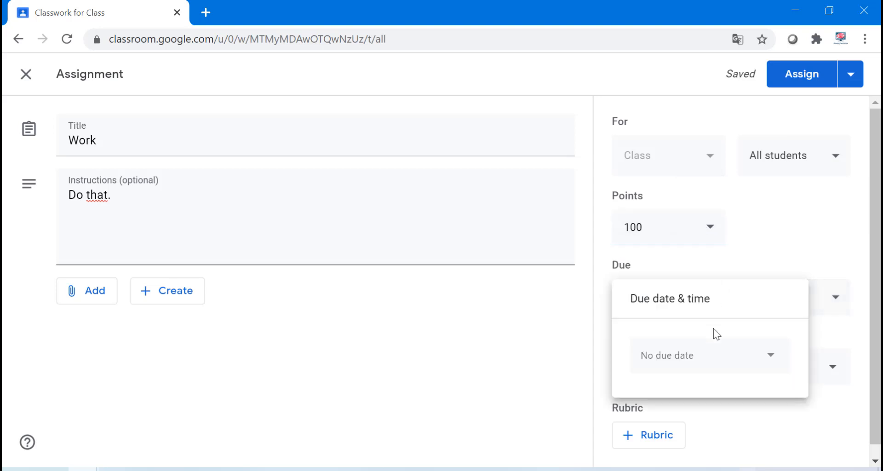
pyautogui.click(782, 368)
pyautogui.click(652, 322)
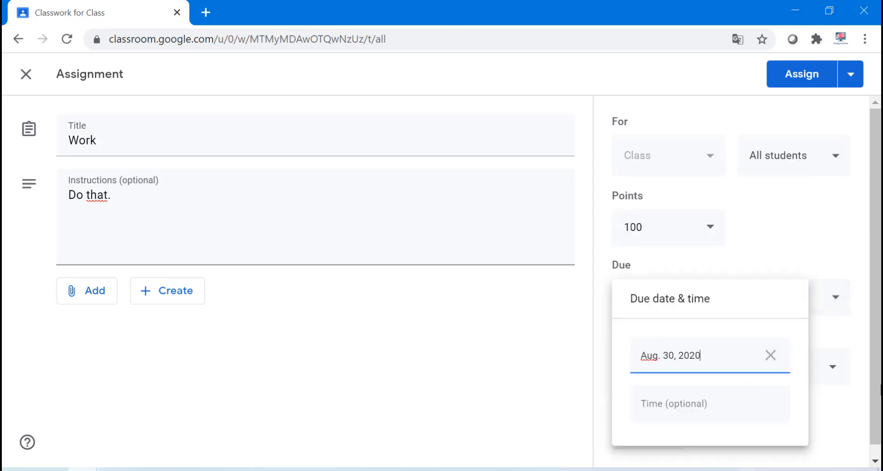
pyautogui.click(713, 358)
pyautogui.click(674, 318)
pyautogui.click(547, 357)
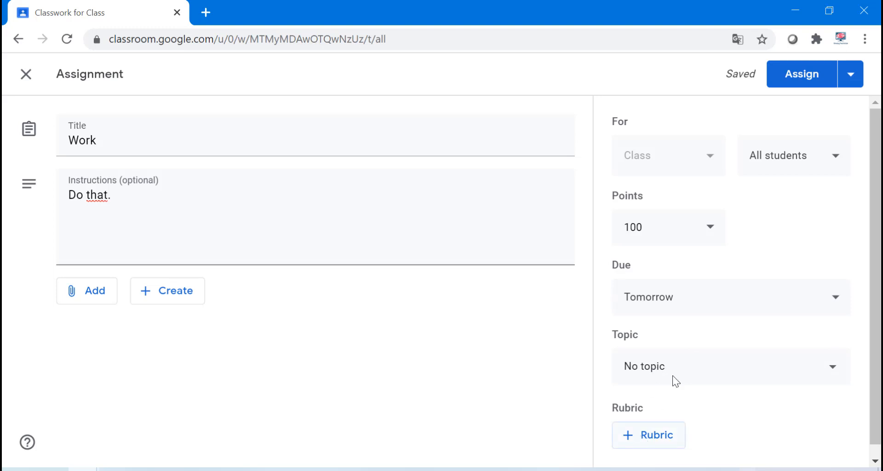
# Check the scheduling and draft options for the Work assignment, and assign it immediately to all students.
pyautogui.click(848, 77)
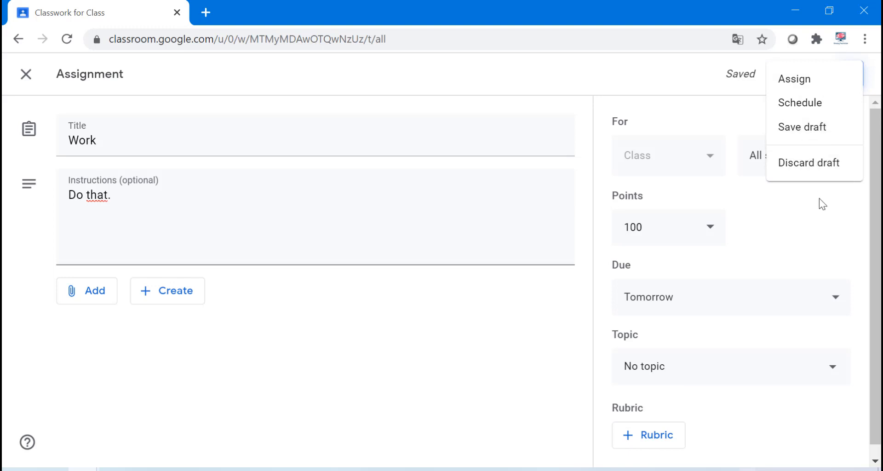
pyautogui.click(726, 87)
pyautogui.click(845, 76)
pyautogui.click(713, 132)
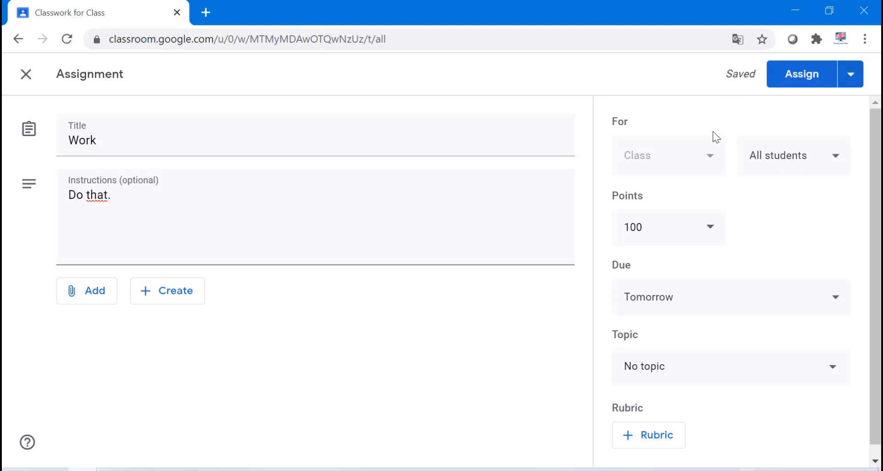
pyautogui.click(788, 76)
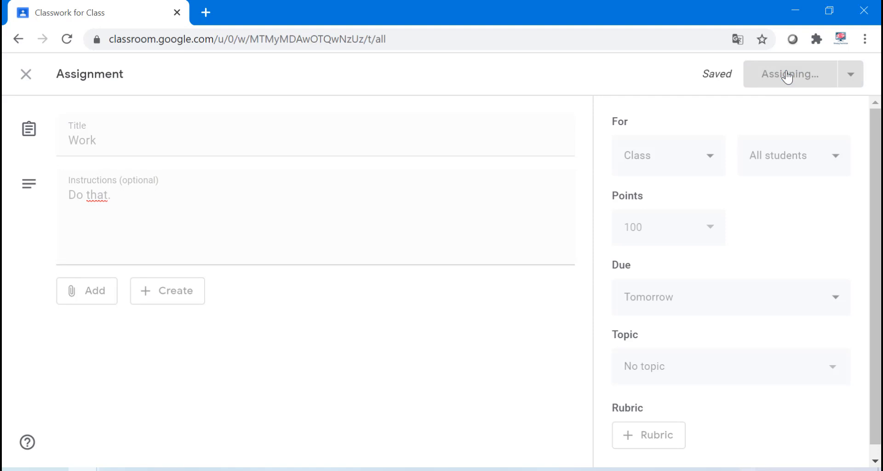
# Review the posted Work assignment's details and student work page, collapse its entry and return to the Classwork page.
pyautogui.click(410, 187)
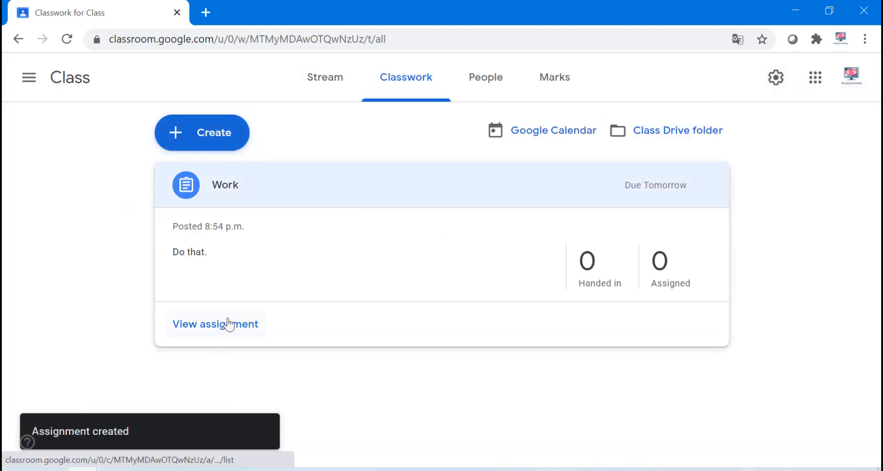
pyautogui.click(228, 324)
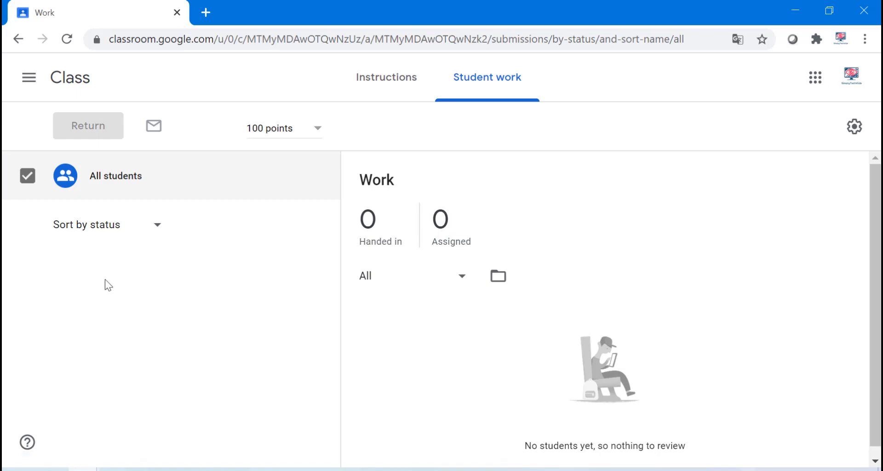
pyautogui.hotkey('alt', 'Left')
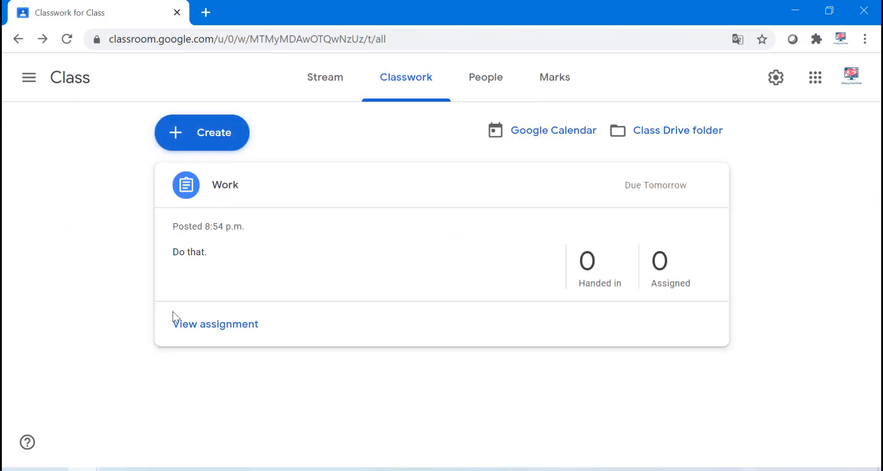
pyautogui.click(286, 199)
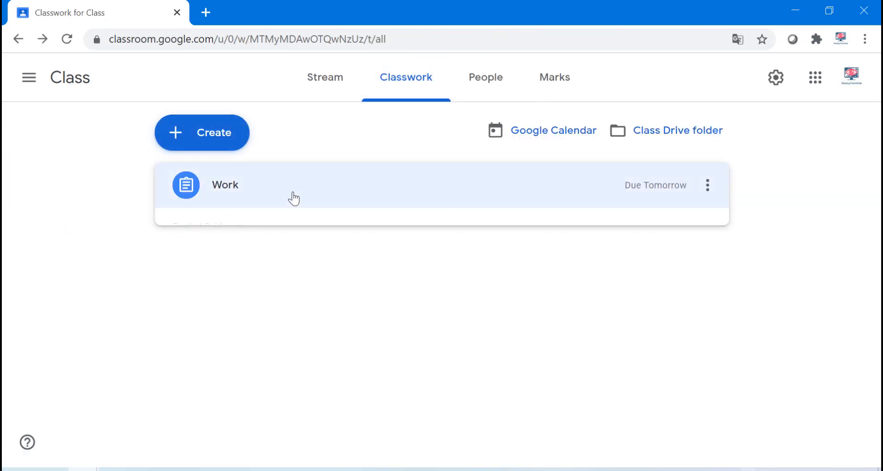
pyautogui.click(65, 88)
pyautogui.click(383, 81)
# View the quiz assignment form and its attached Blank Quiz in Google Forms, closing both without assigning anything.
pyautogui.click(173, 142)
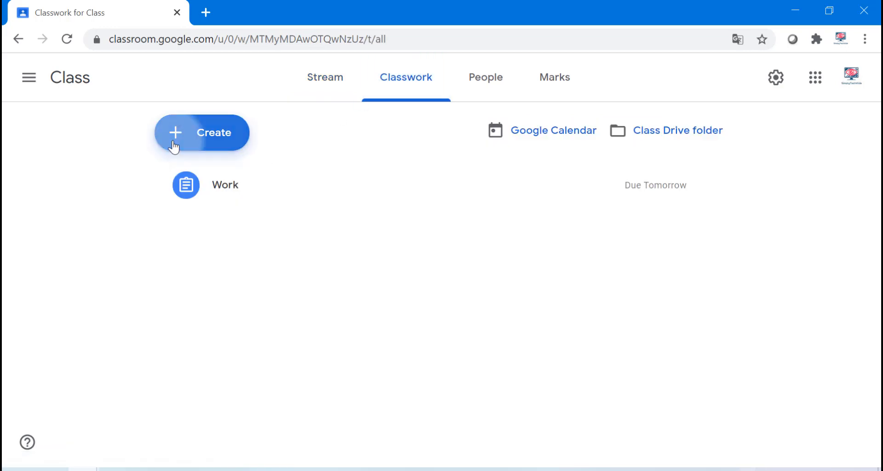
pyautogui.click(178, 222)
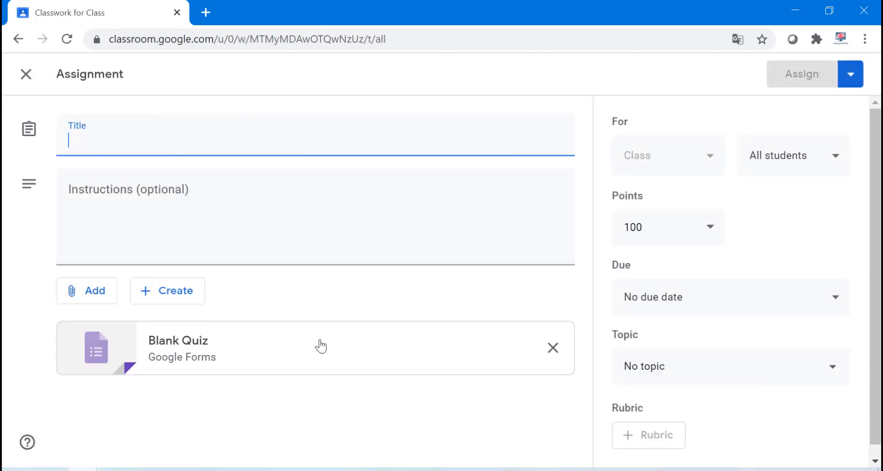
pyautogui.click(127, 368)
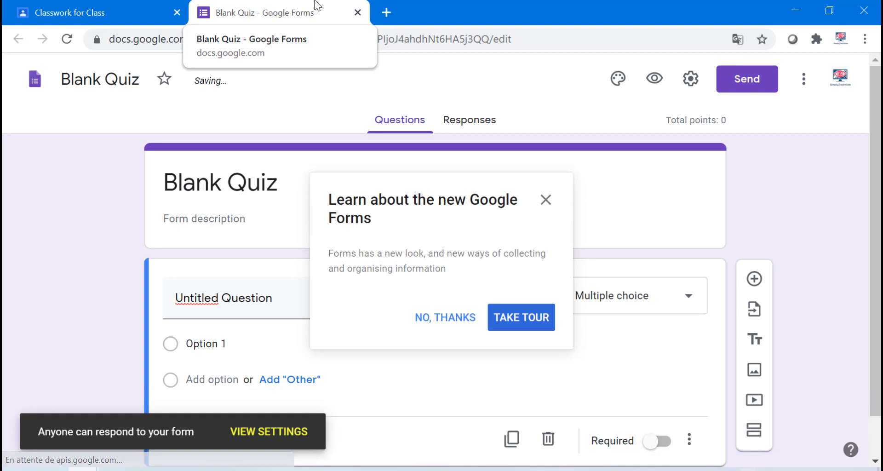
pyautogui.middleClick(235, 9)
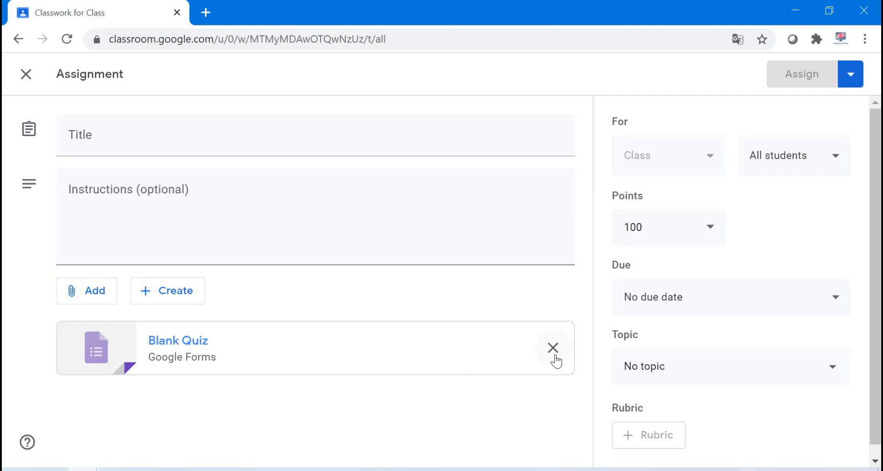
pyautogui.click(21, 74)
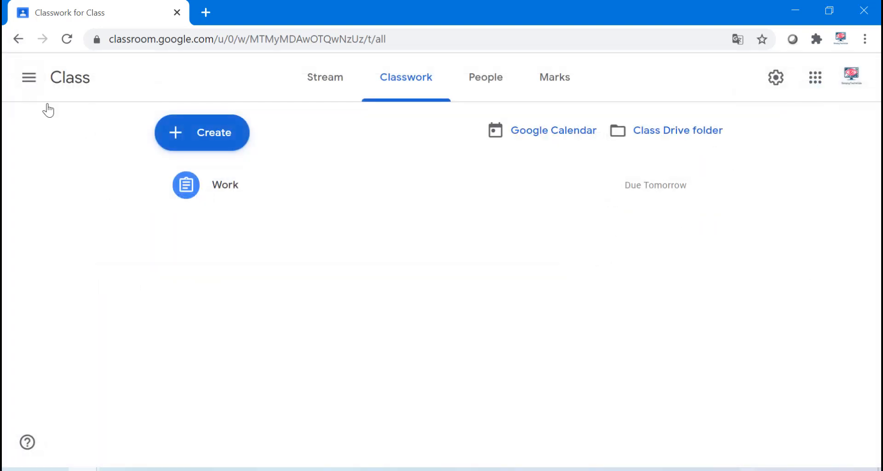
# View the new question form with its Short answer and Multiple choice types and student reply options, closing it without asking anything.
pyautogui.click(216, 137)
pyautogui.click(207, 253)
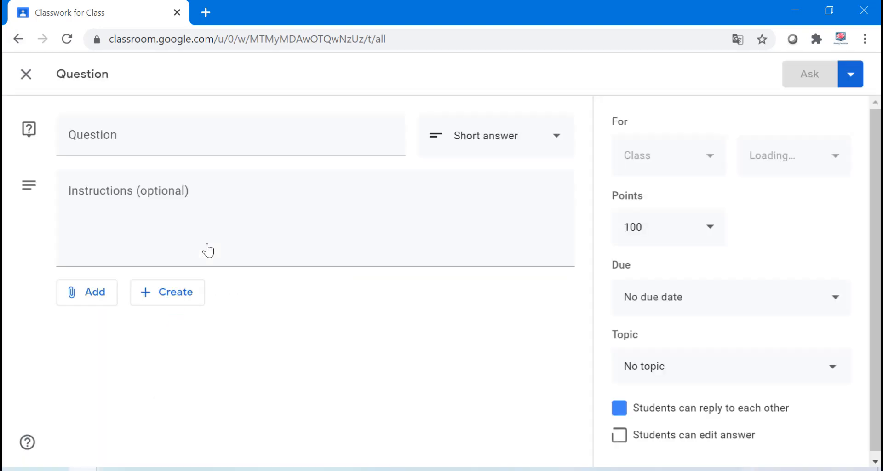
pyautogui.click(457, 138)
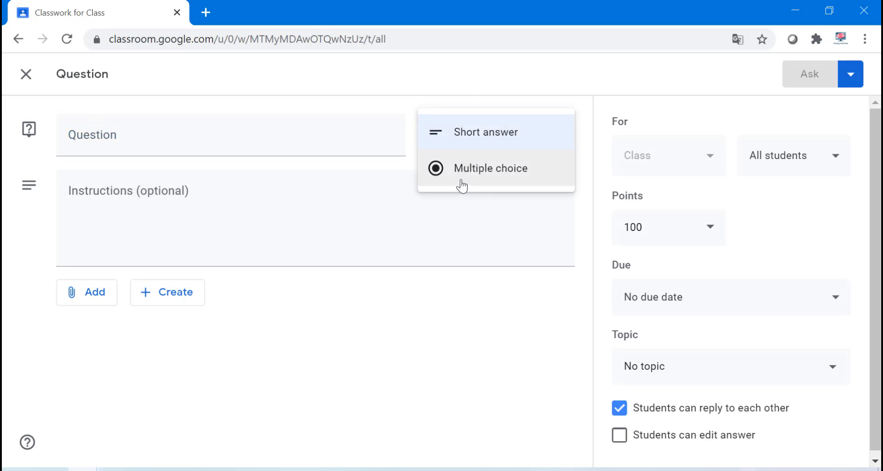
pyautogui.click(411, 343)
pyautogui.scroll(-1, 596, 455)
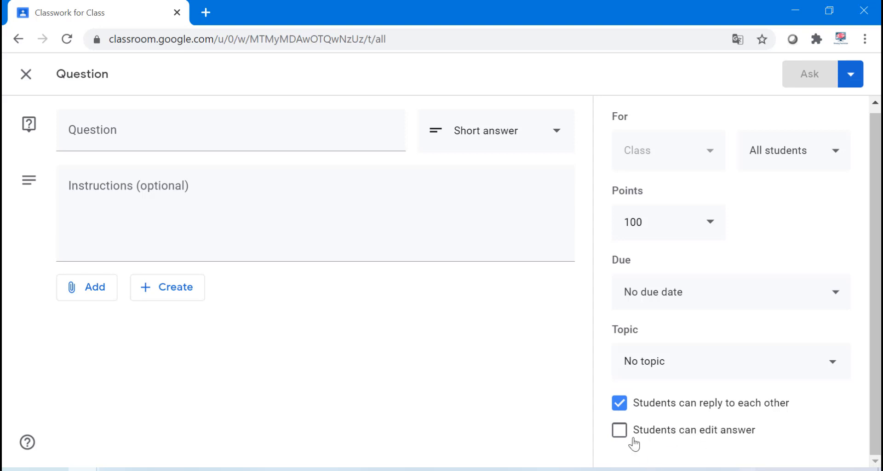
pyautogui.click(446, 137)
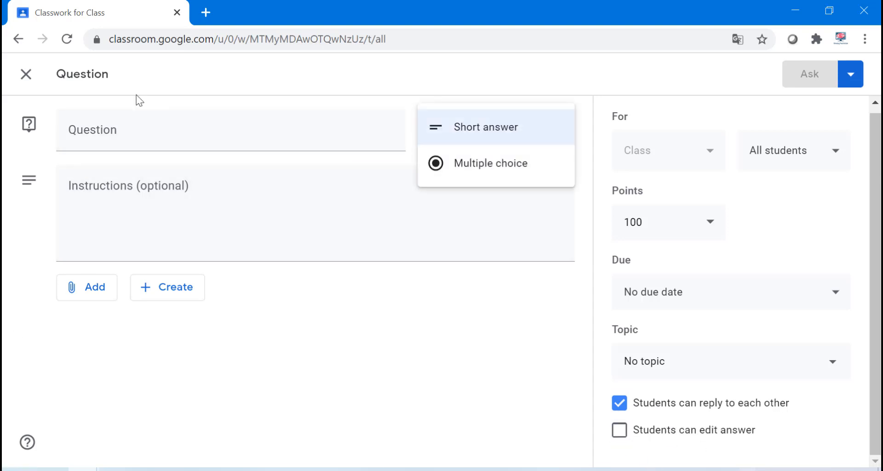
pyautogui.click(22, 78)
# View the new material form with its title, description and topic fields, closing it without posting.
pyautogui.click(162, 134)
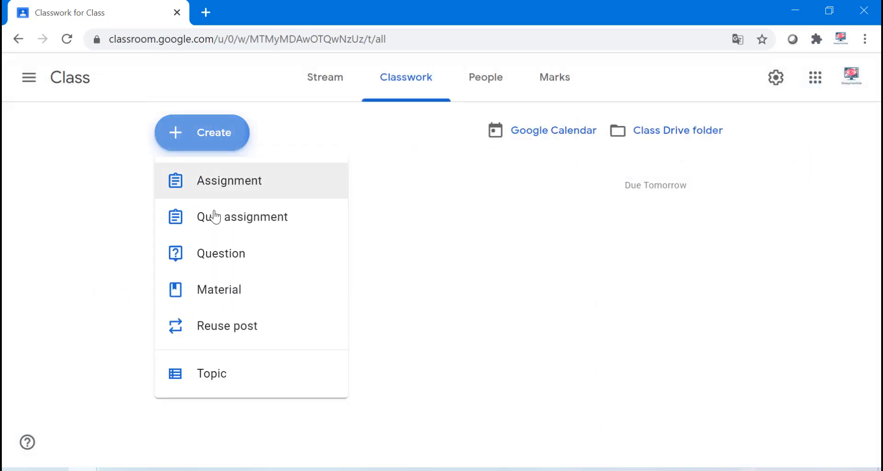
pyautogui.click(265, 289)
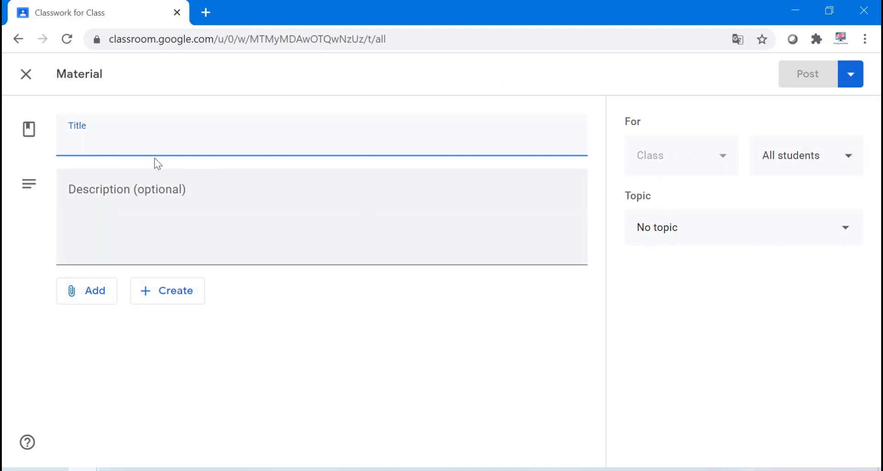
pyautogui.click(28, 78)
# View the Reuse post dialog by picking the class named Class and its Work post, closing it without reusing anything.
pyautogui.click(197, 133)
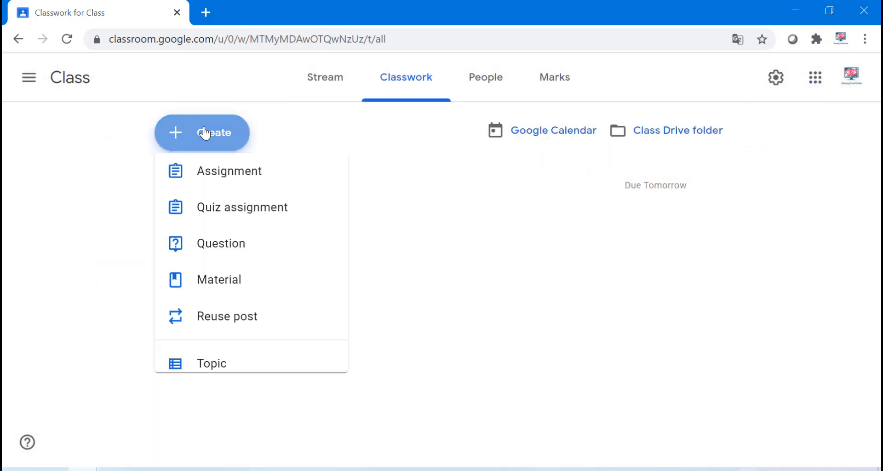
pyautogui.click(217, 324)
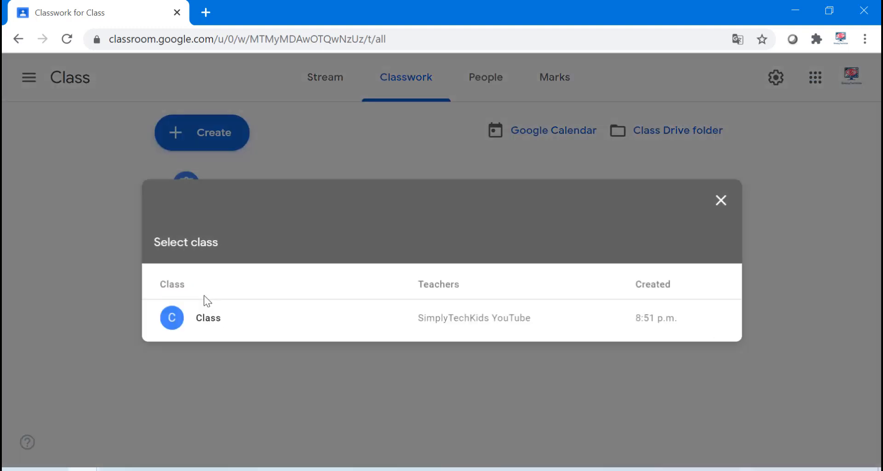
pyautogui.click(182, 318)
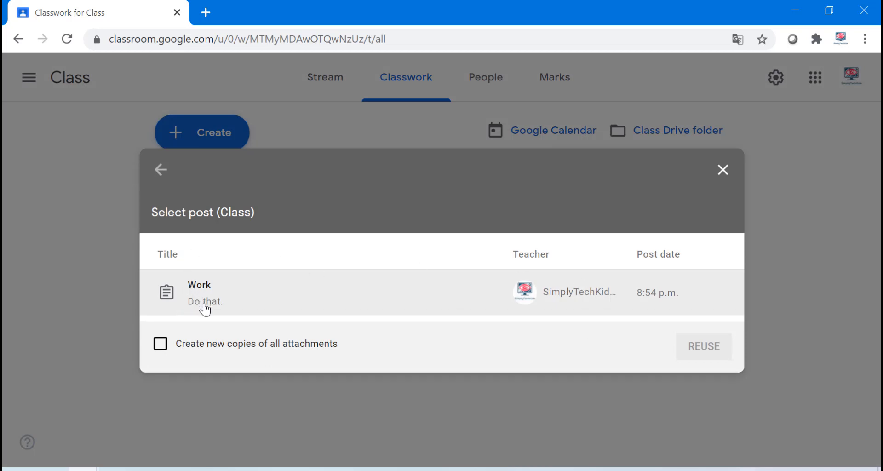
pyautogui.click(211, 300)
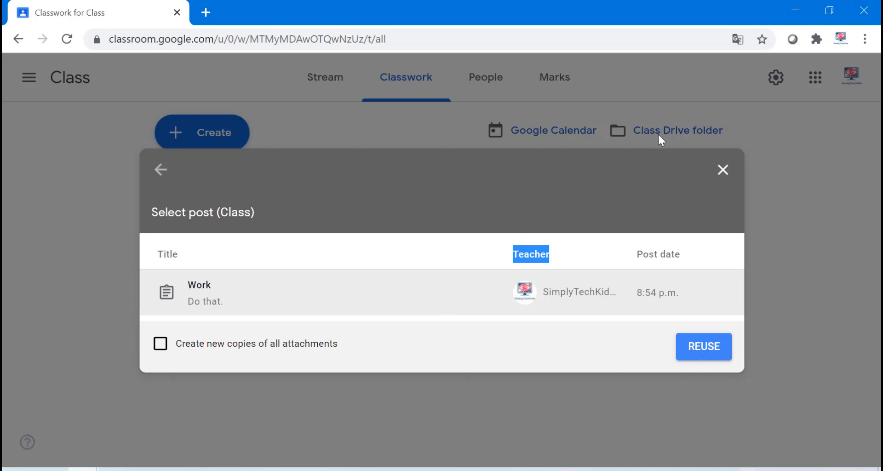
pyautogui.click(720, 168)
# View the Add topic dialog for the Classwork page and cancel it without adding a topic.
pyautogui.click(213, 132)
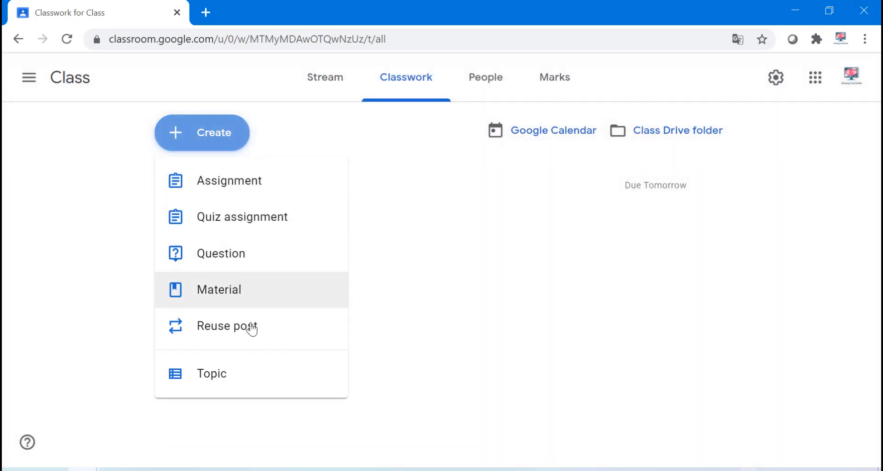
pyautogui.click(261, 367)
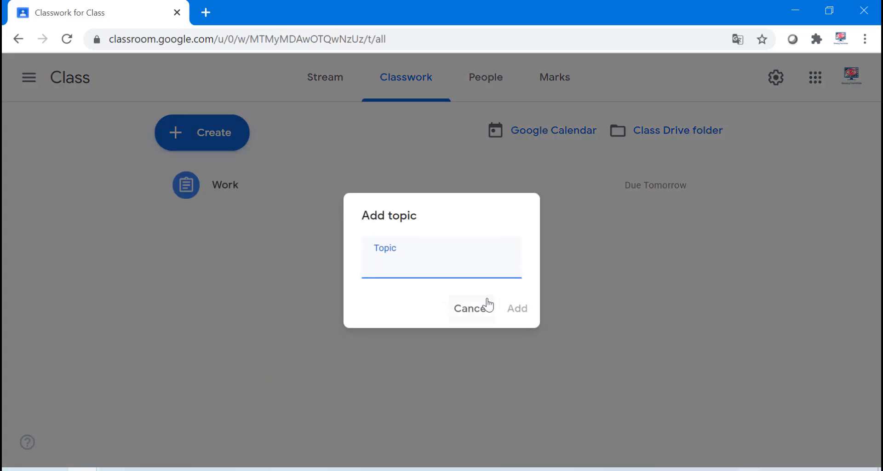
pyautogui.click(454, 320)
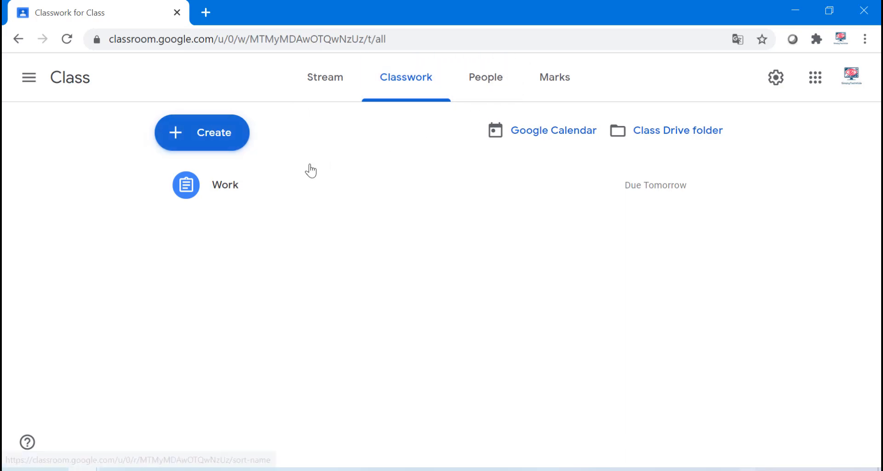
# Go to the class stream and open the student's handed-in maxresdefault.jpg file from the Work assignment.
pyautogui.click(343, 75)
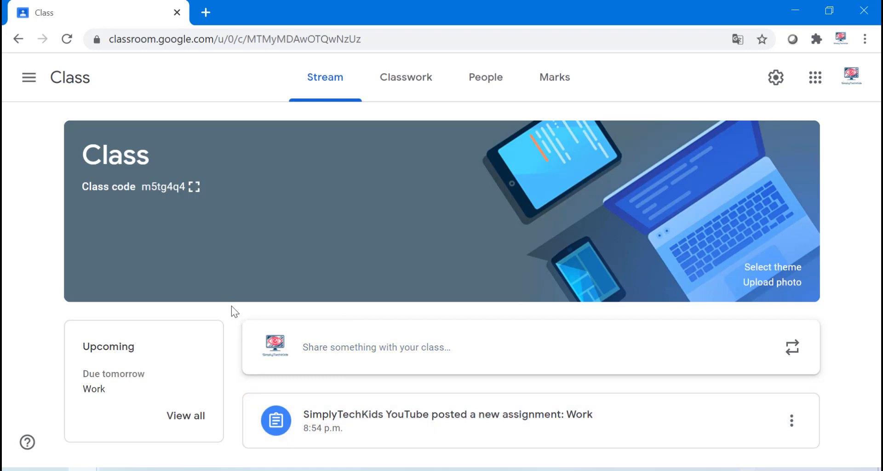
pyautogui.click(395, 91)
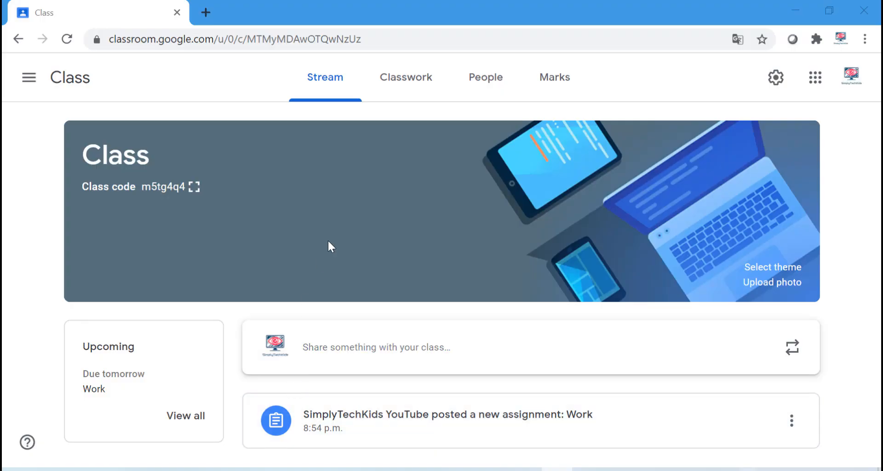
pyautogui.click(538, 425)
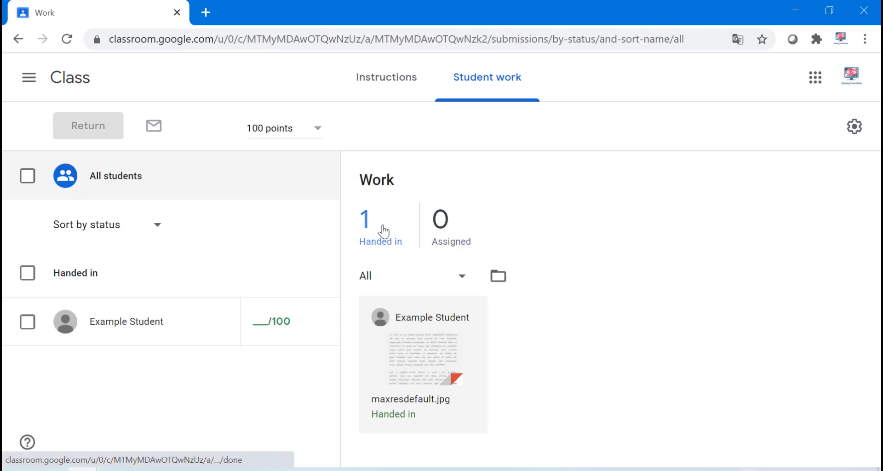
pyautogui.click(438, 368)
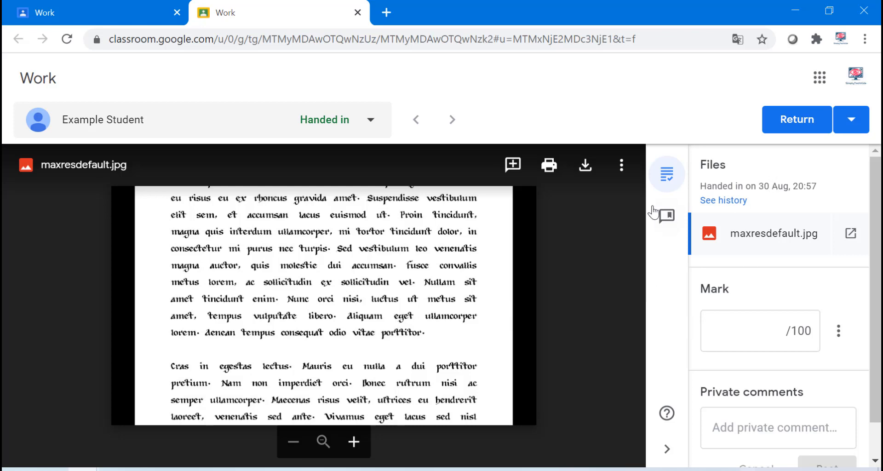
# View the comment bank and its introductory tips, returning to the submission's files, mark and private comments.
pyautogui.click(667, 215)
pyautogui.click(756, 261)
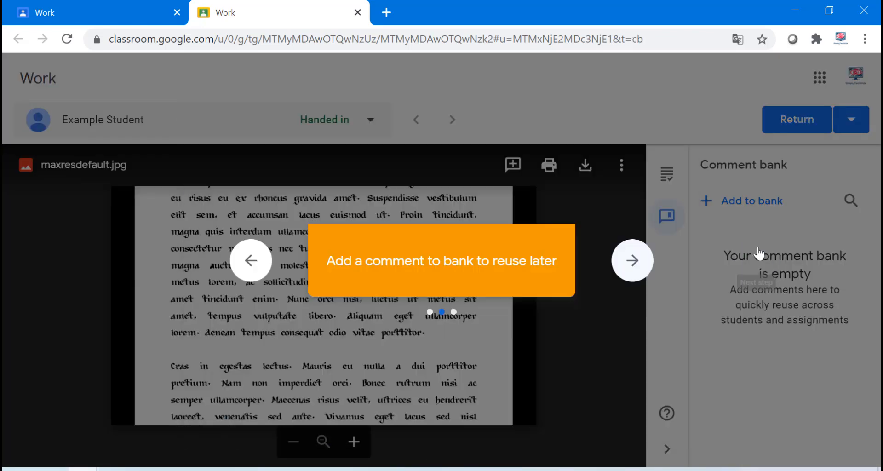
pyautogui.click(641, 261)
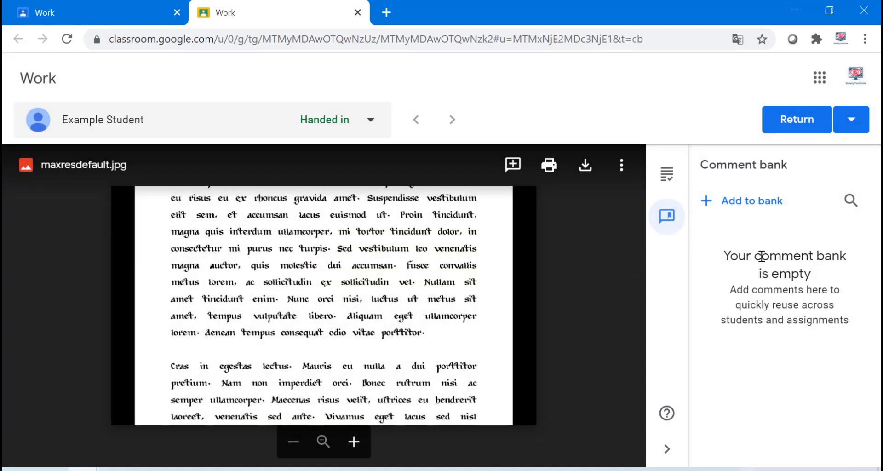
pyautogui.click(667, 173)
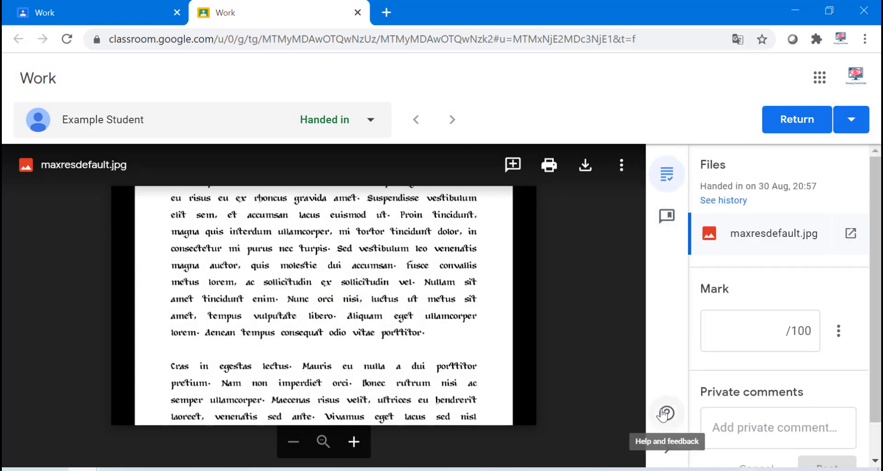
pyautogui.scroll(-1, 788, 256)
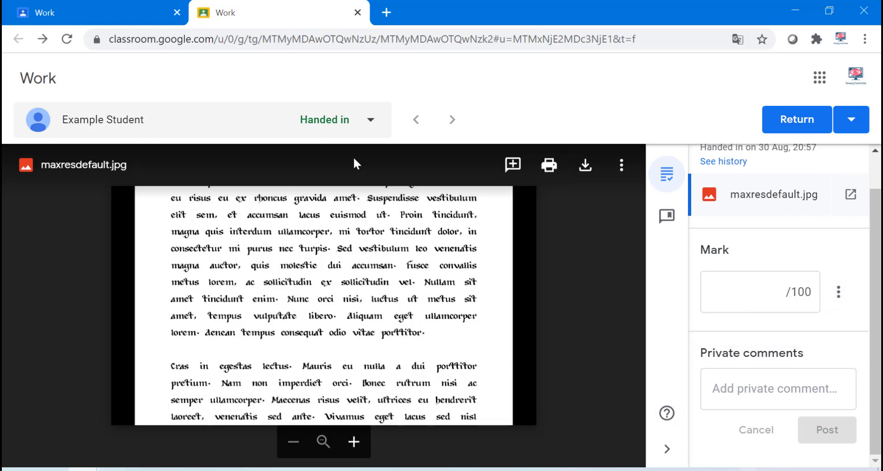
# View the student list's sorting choices and the options for returning one or multiple submissions, closing both without choosing anything.
pyautogui.click(344, 136)
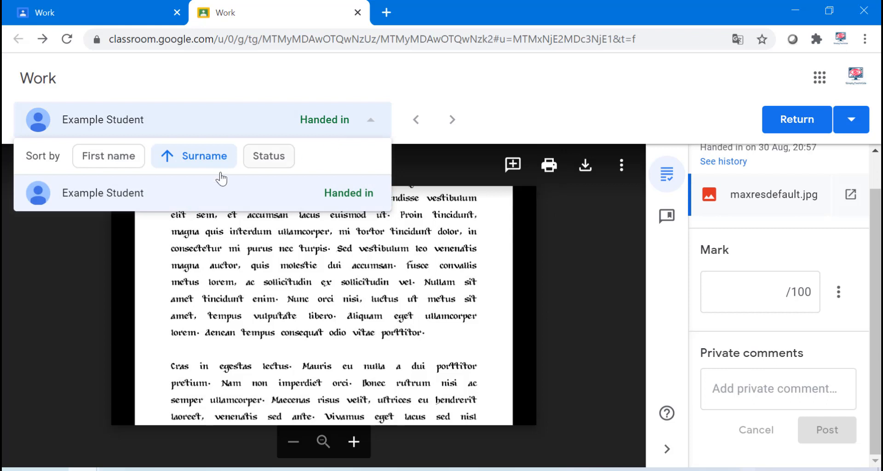
pyautogui.click(163, 266)
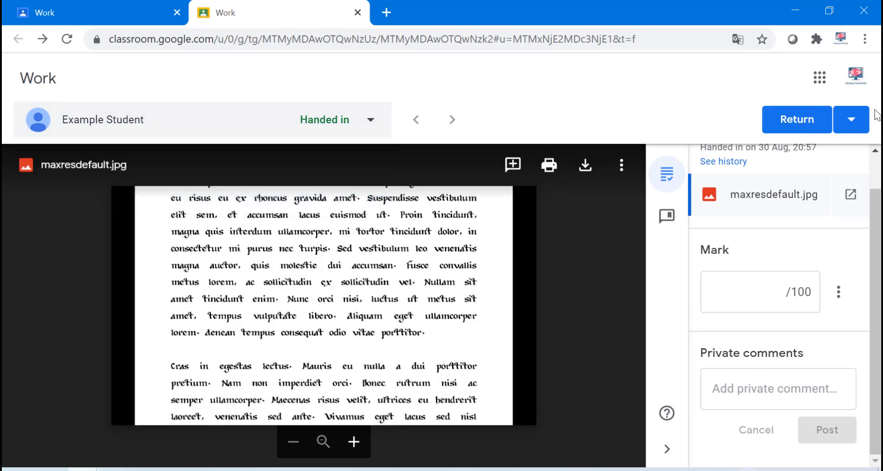
pyautogui.click(851, 119)
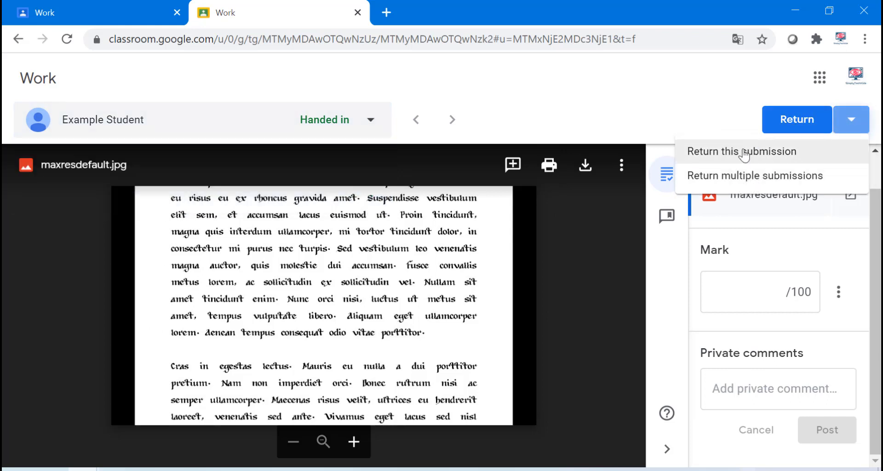
pyautogui.click(559, 252)
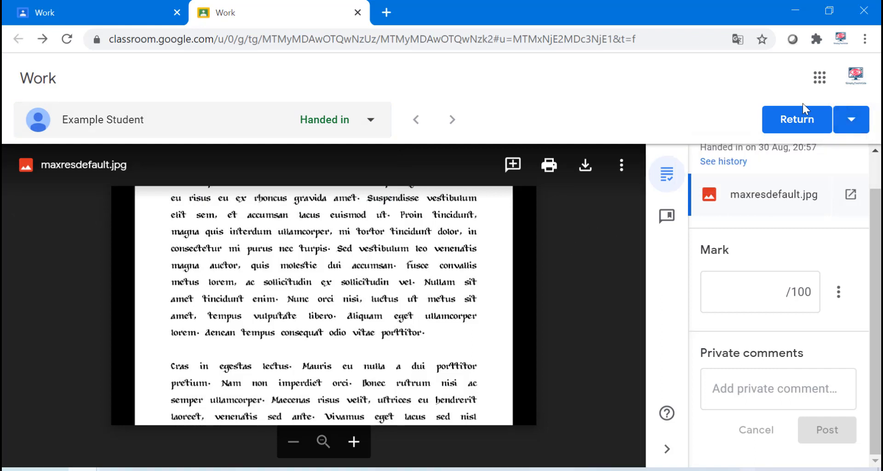
# Give the Work submission a mark of 50 out of 100 and return it to the student.
pyautogui.click(716, 293)
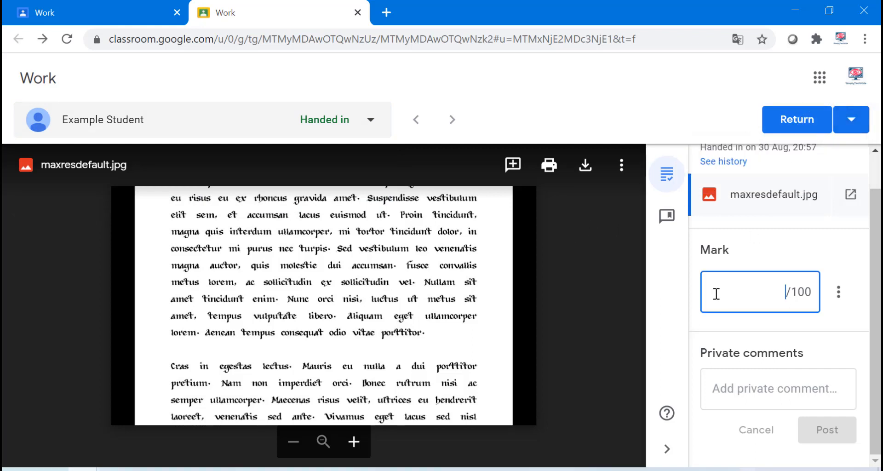
pyautogui.write('50')
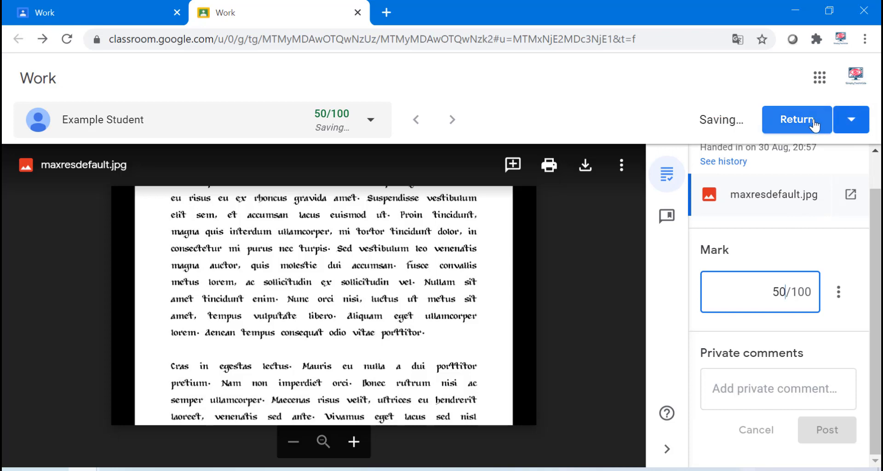
pyautogui.click(814, 124)
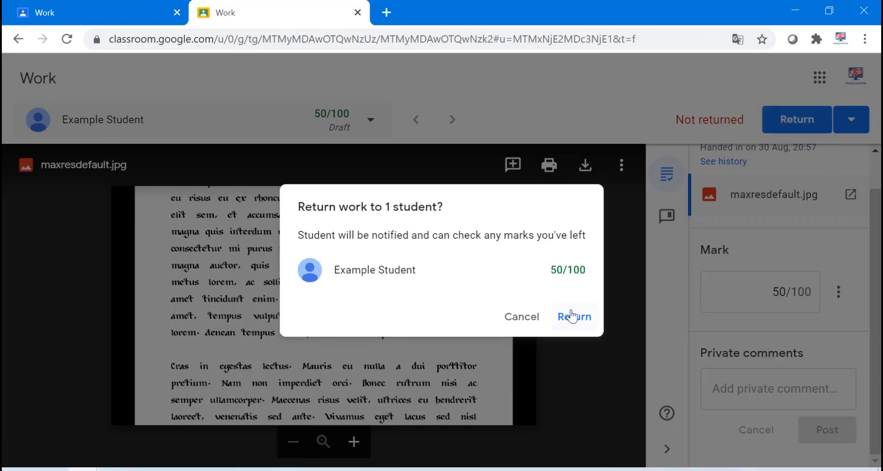
pyautogui.click(583, 318)
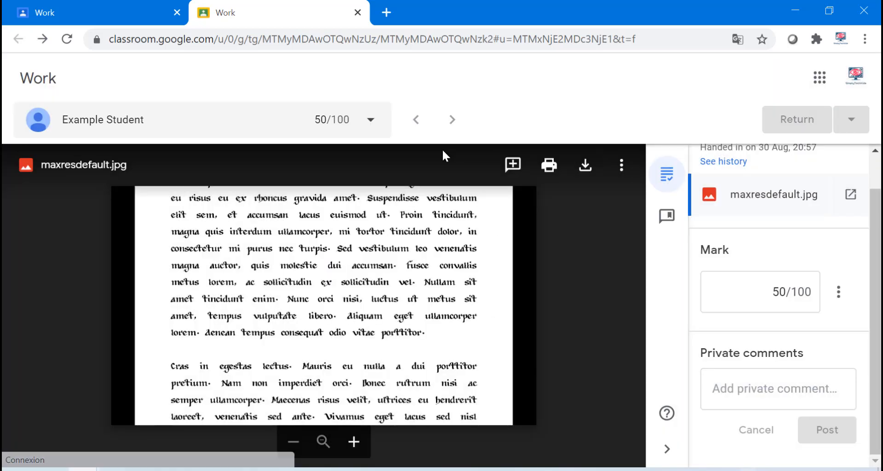
# Close the submission, refresh the student work page and check the class Marks page, returning to the Stream.
pyautogui.middleClick(282, 18)
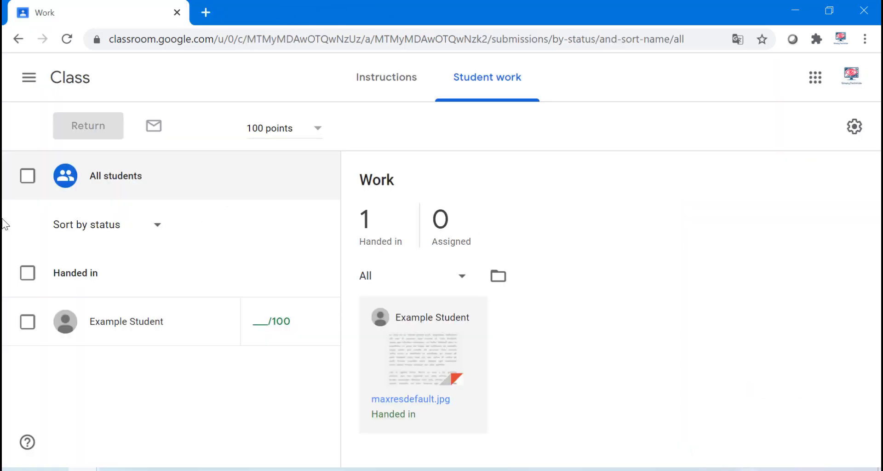
pyautogui.press('F5')
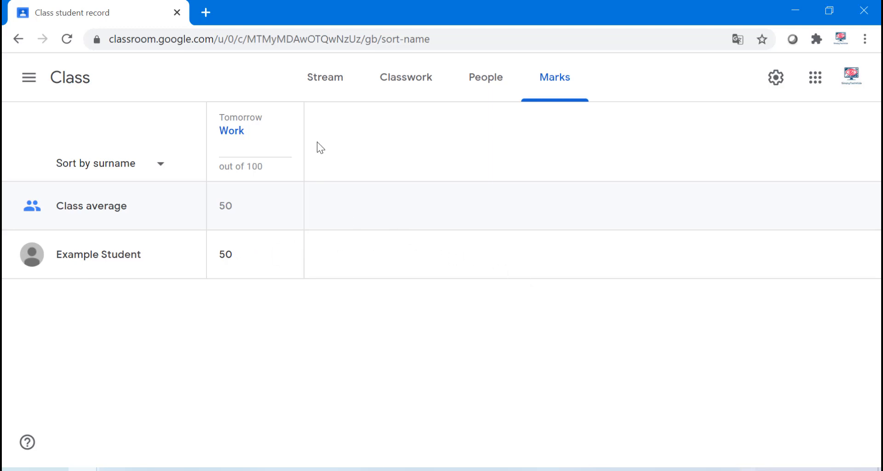
pyautogui.click(339, 78)
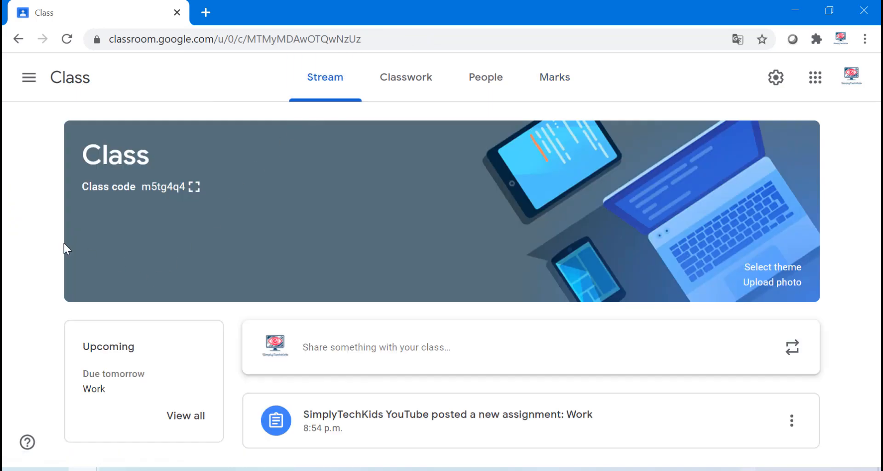